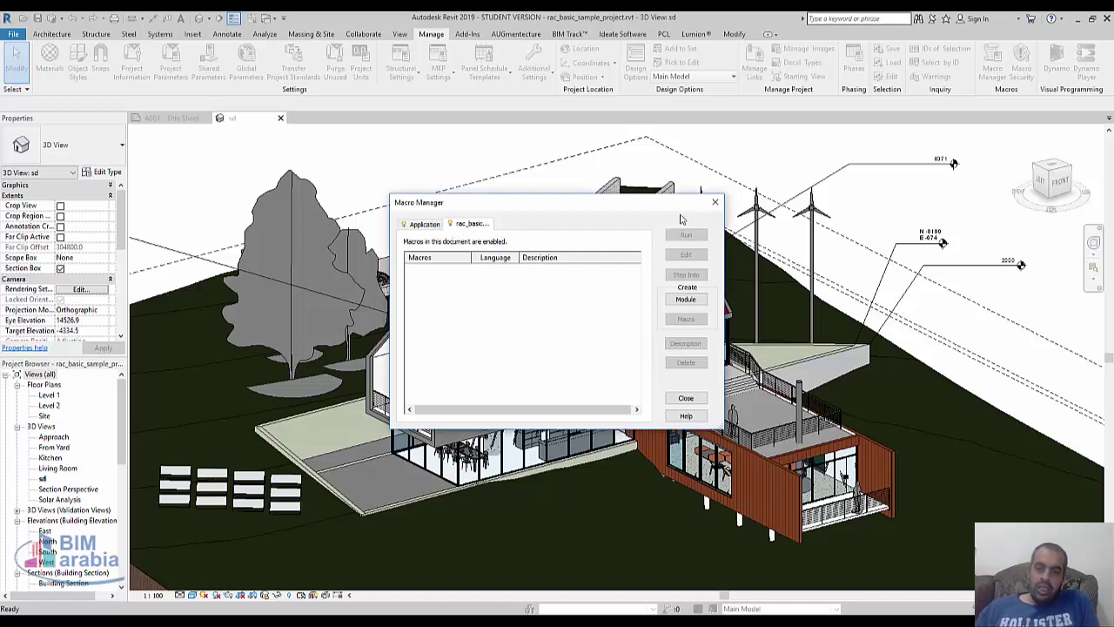
Step: Close the Macro Manager and open the Macro Security settings from the Manage tab
left_click(715, 202)
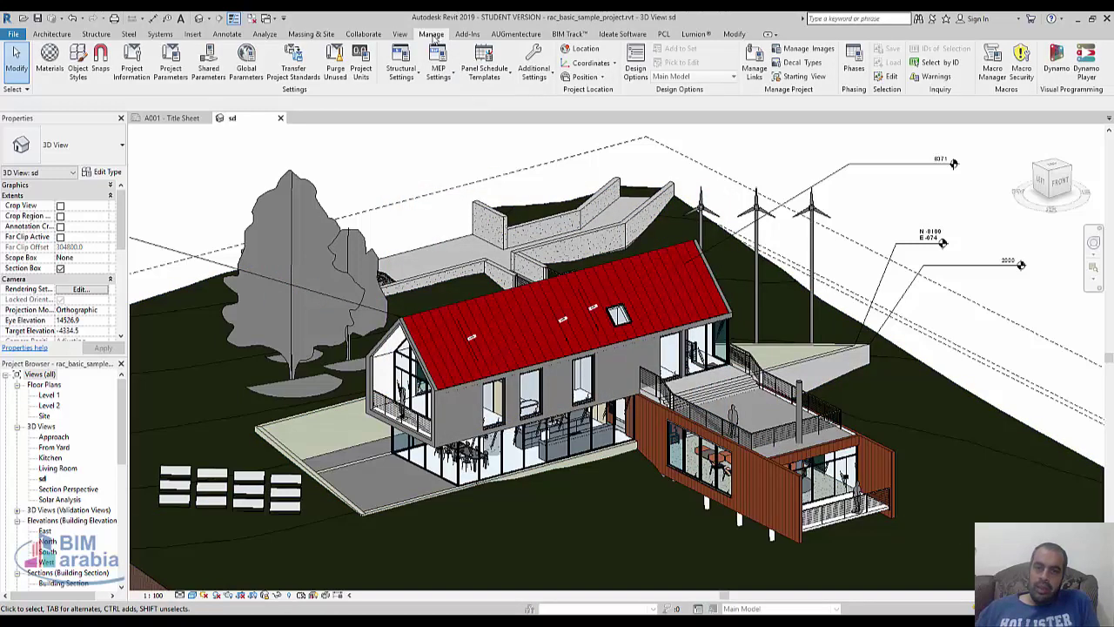
left_click(992, 65)
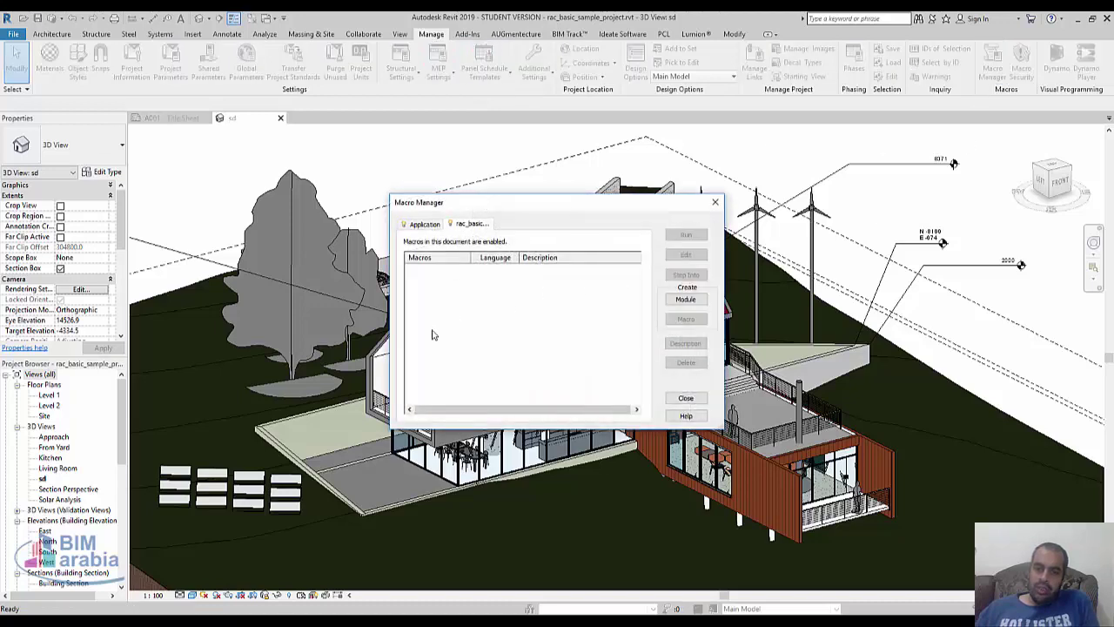
left_click(716, 202)
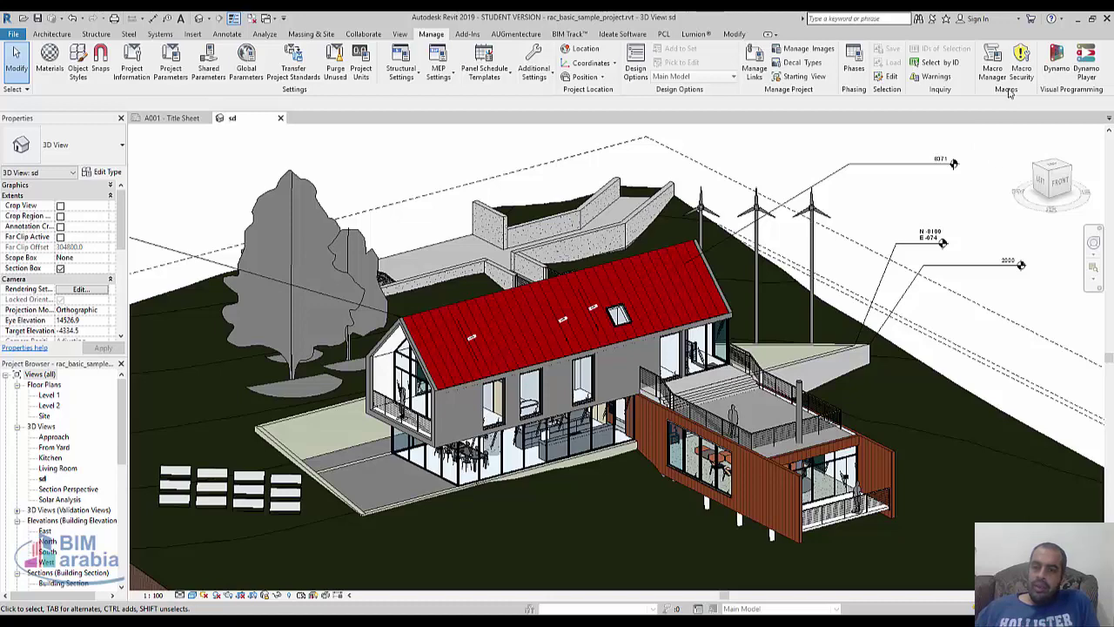
left_click(1021, 78)
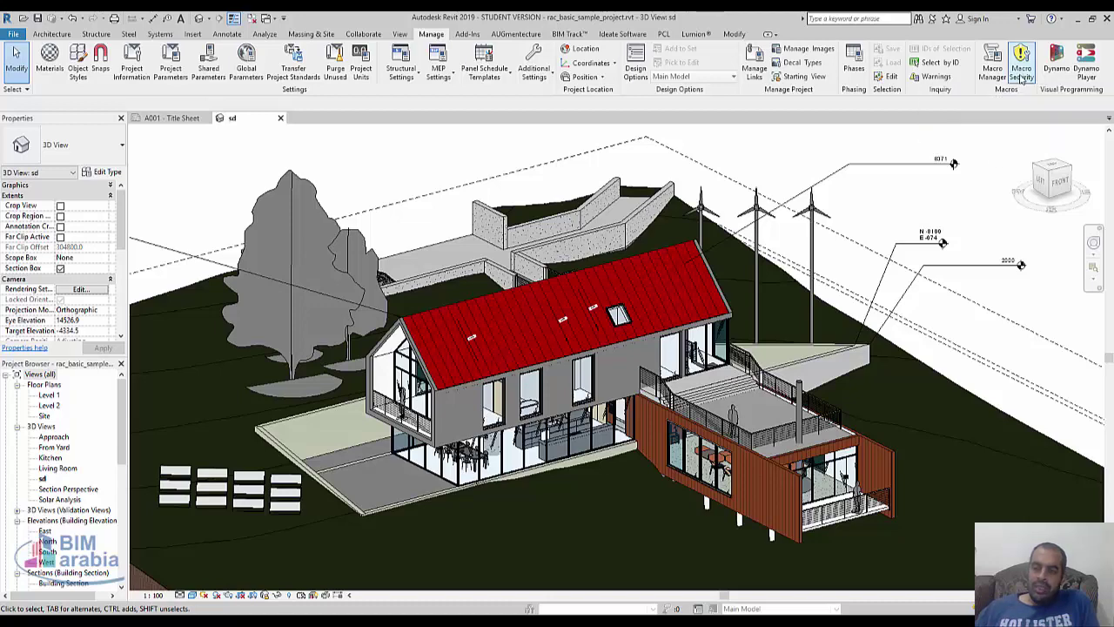
Step: Set macro security to 'Enable application macros' and confirm with OK
left_click(581, 183)
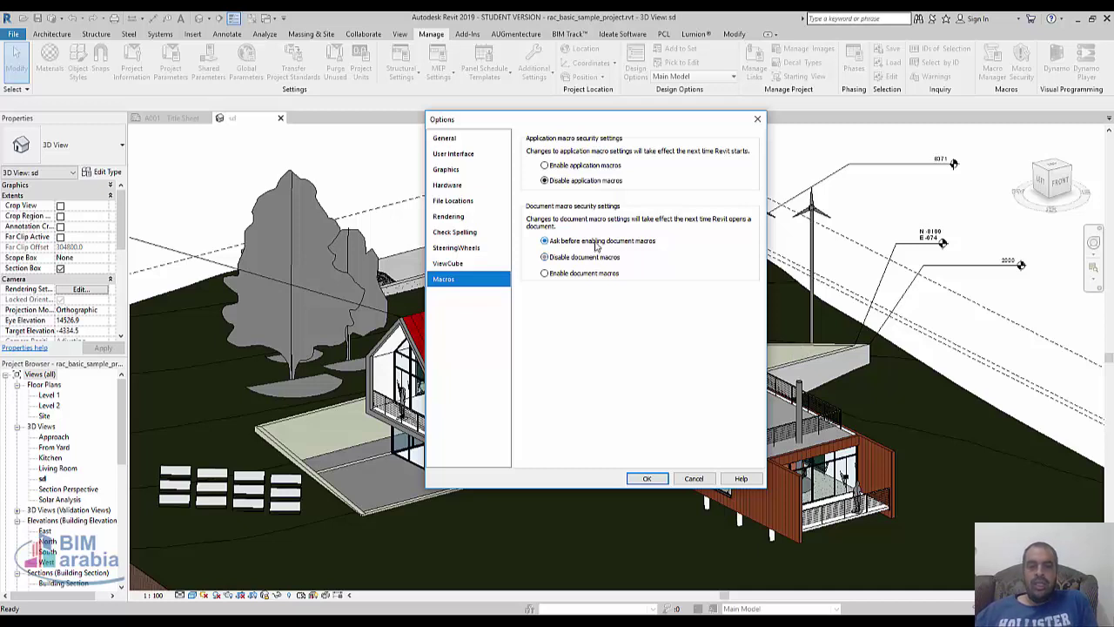
left_click(591, 165)
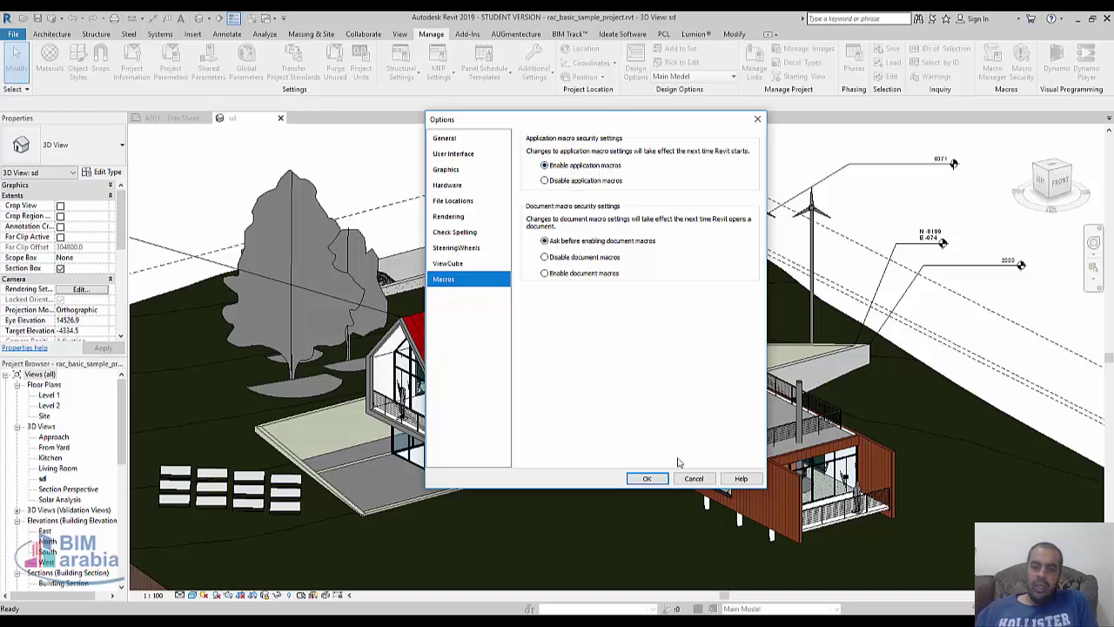
left_click(646, 478)
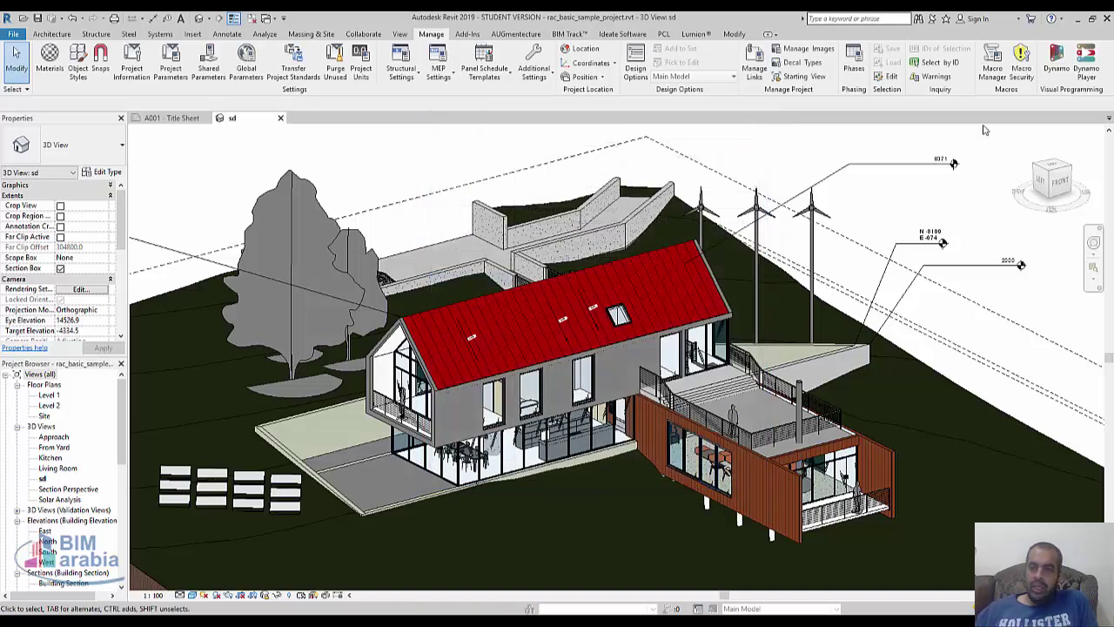
Step: Show the Macro Manager's Application tab and begin creating a new module
left_click(992, 65)
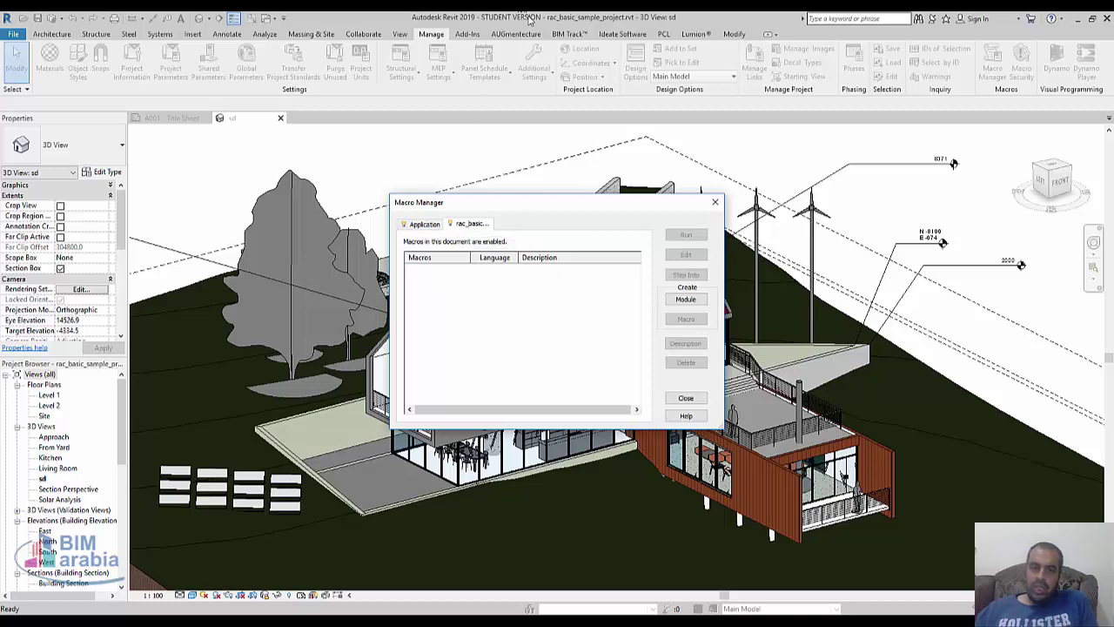
left_click(424, 224)
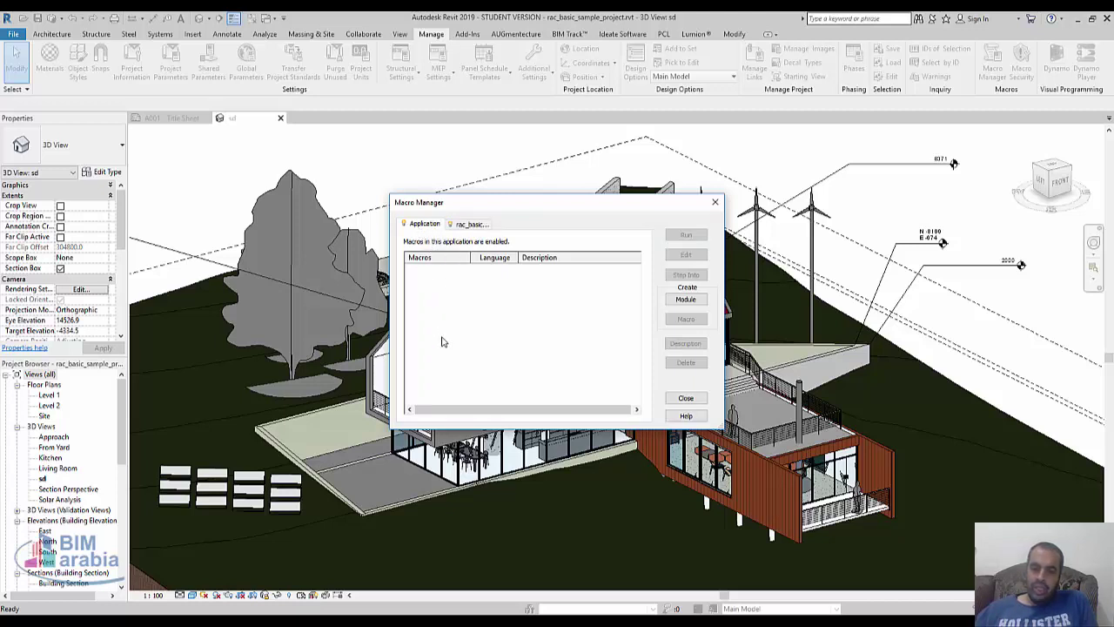
left_click(672, 303)
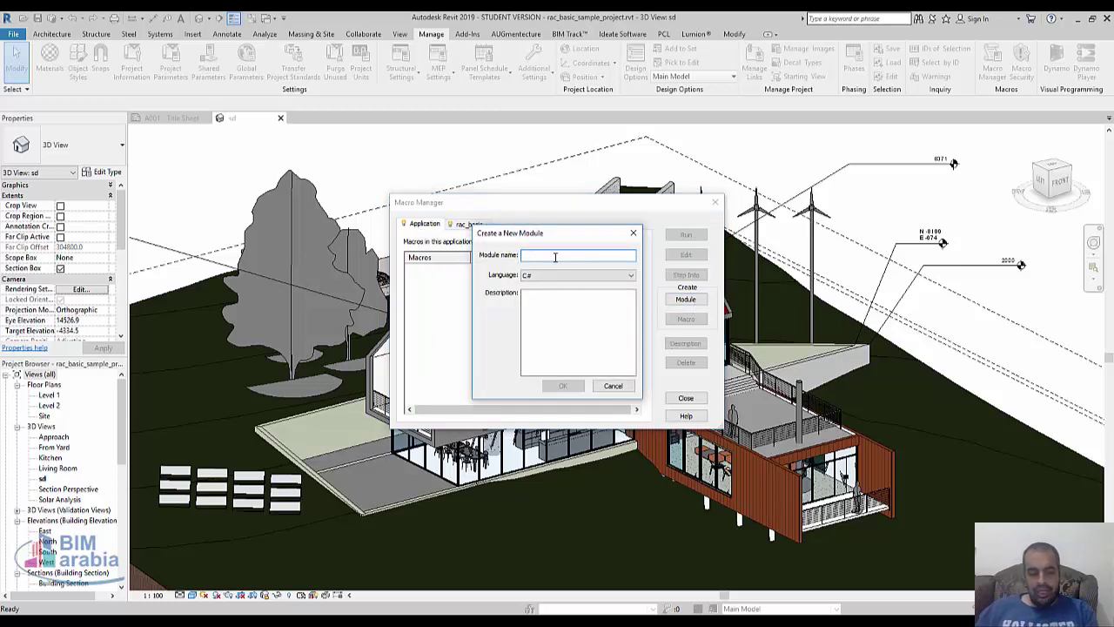
Step: Create a C# module named 'helloworld', removing the space from the rejected 'hello world' name
type("a")
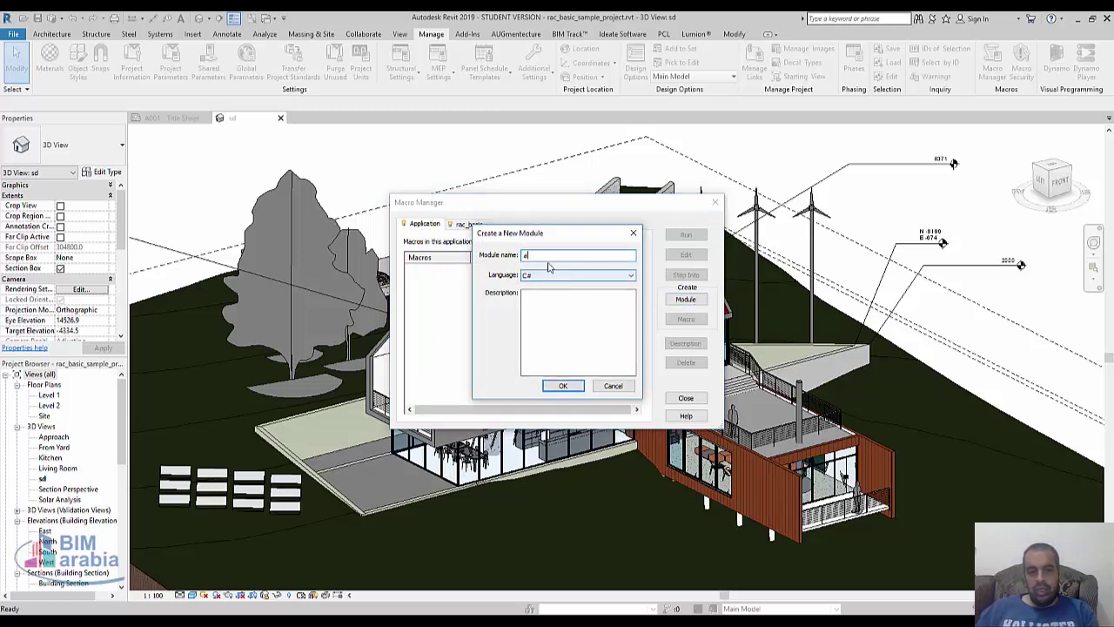
key("ctrl+a")
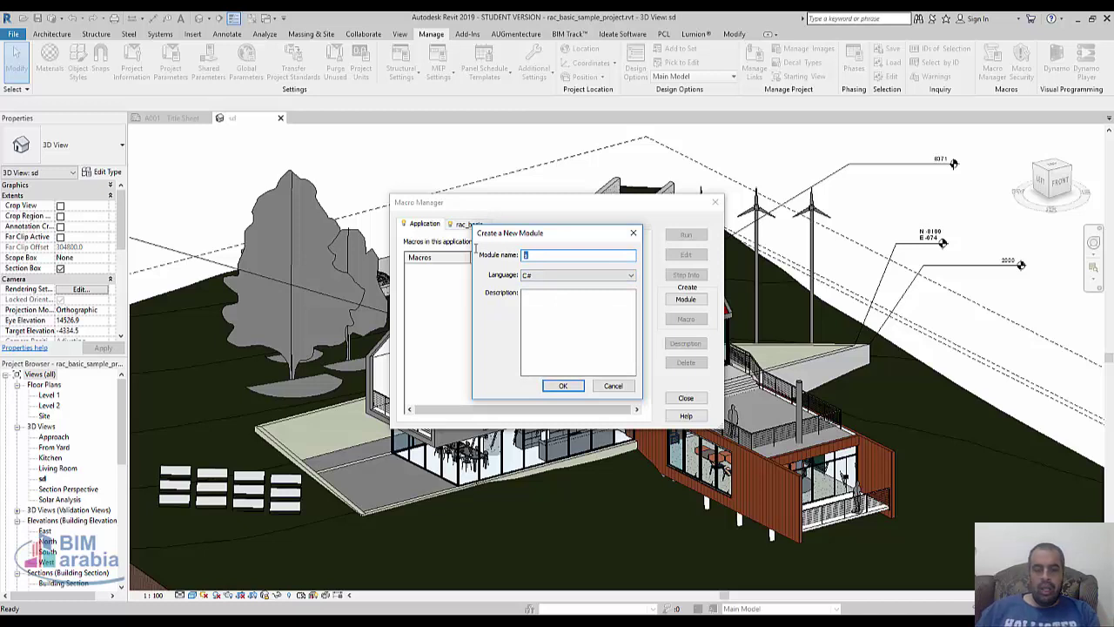
left_click(570, 276)
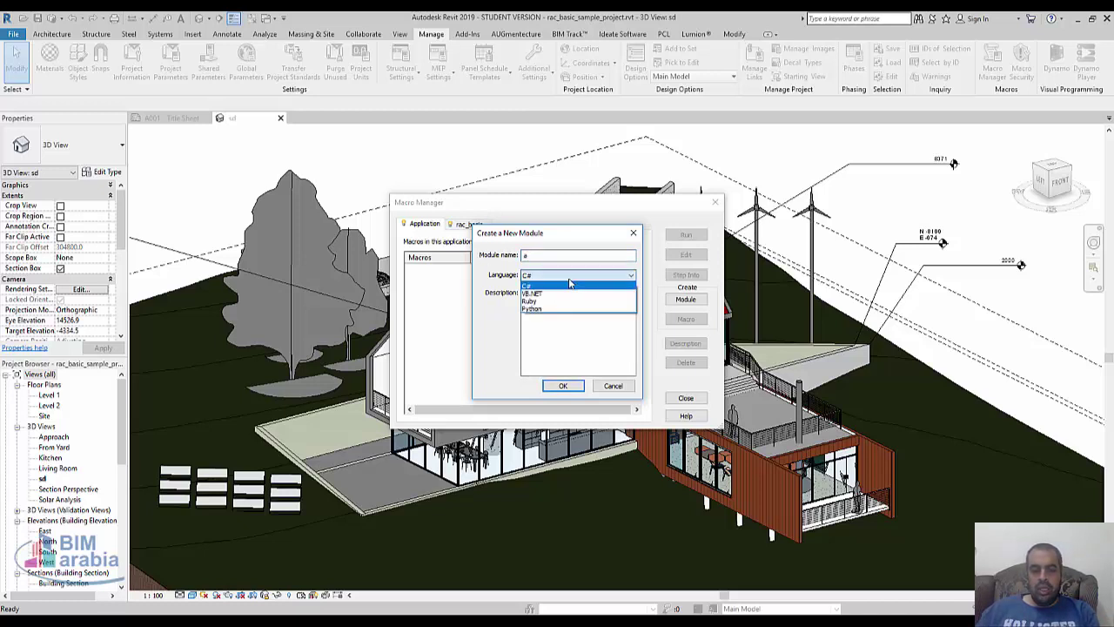
left_click(570, 283)
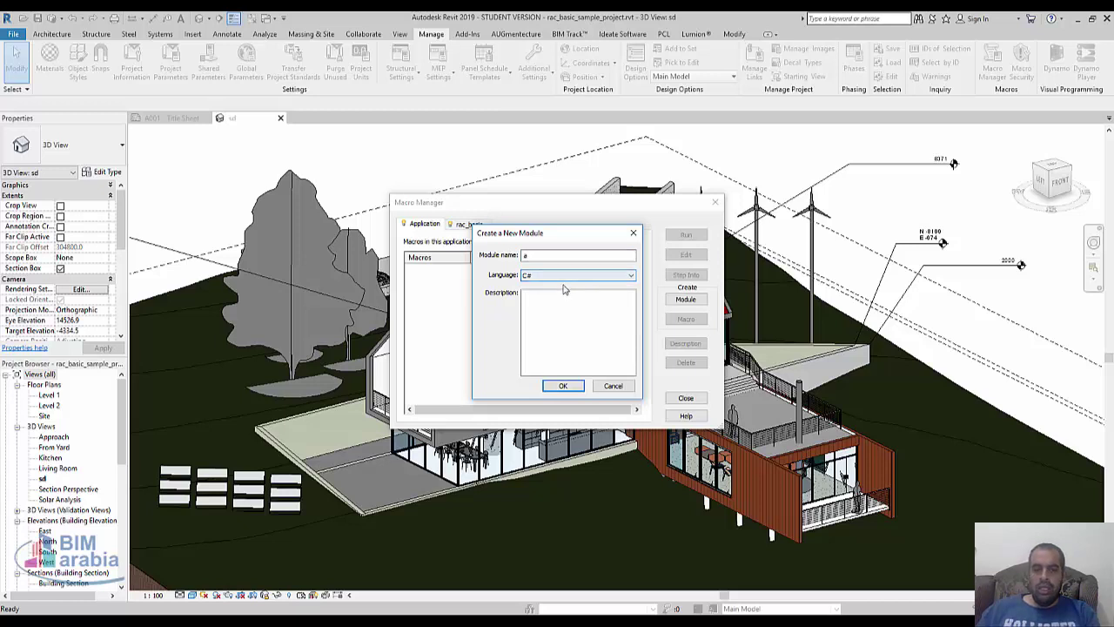
left_click(531, 256)
key("BackSpace")
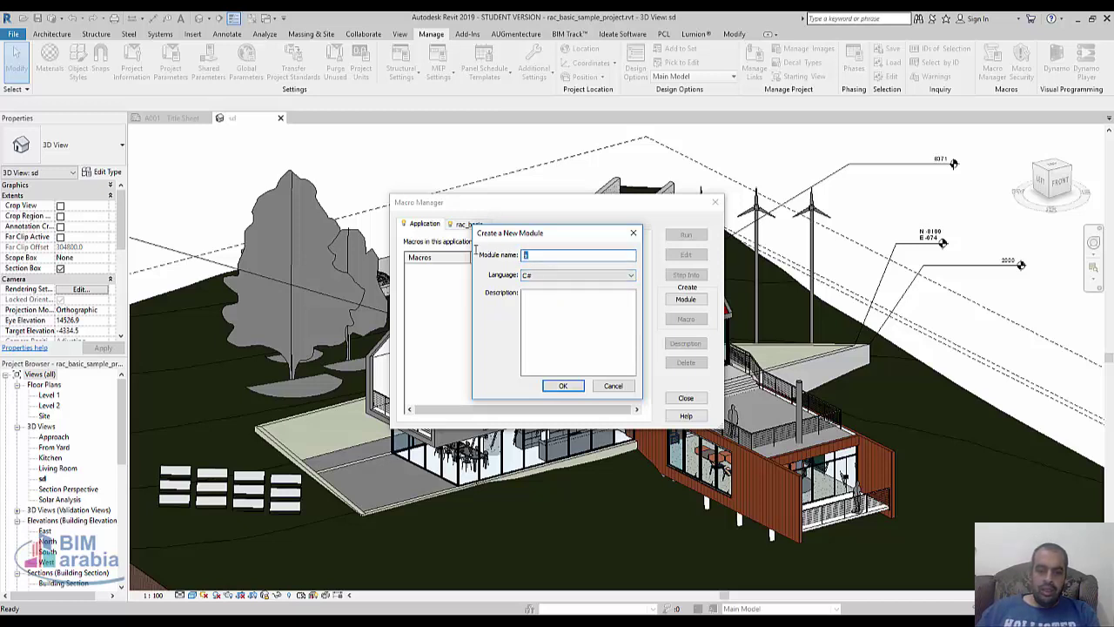
type("hello world")
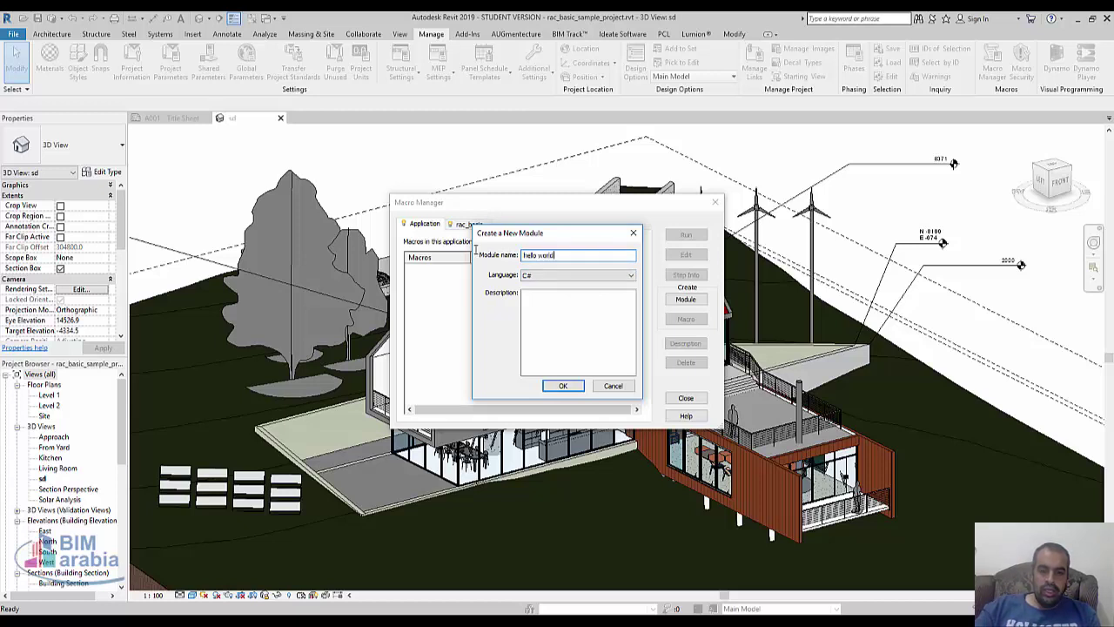
left_click(563, 386)
left_click(625, 336)
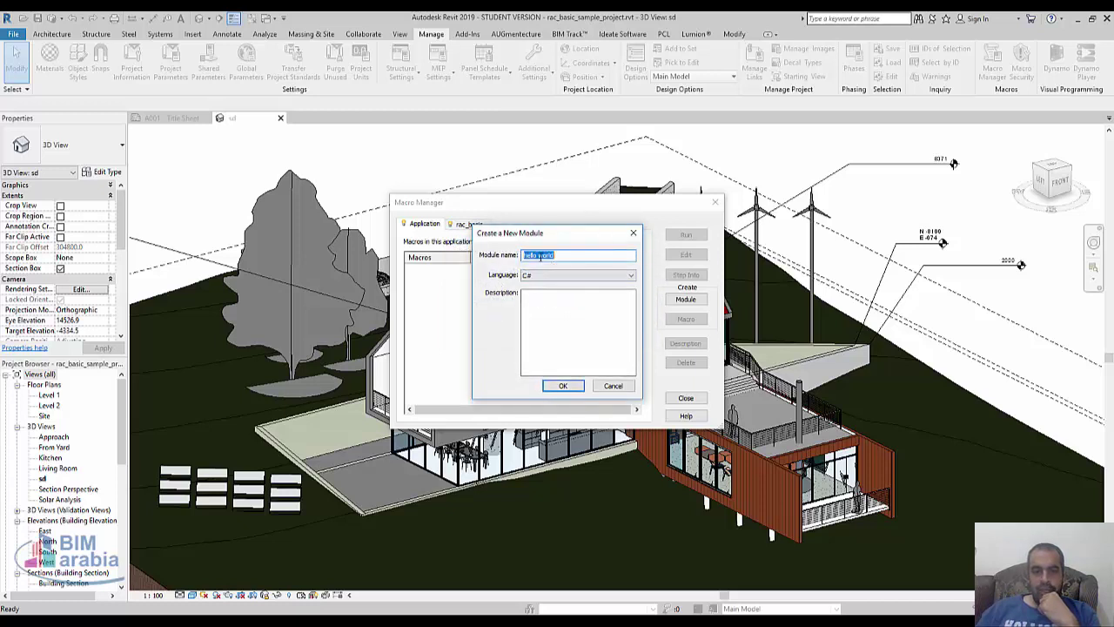
left_click(538, 255)
key("BackSpace")
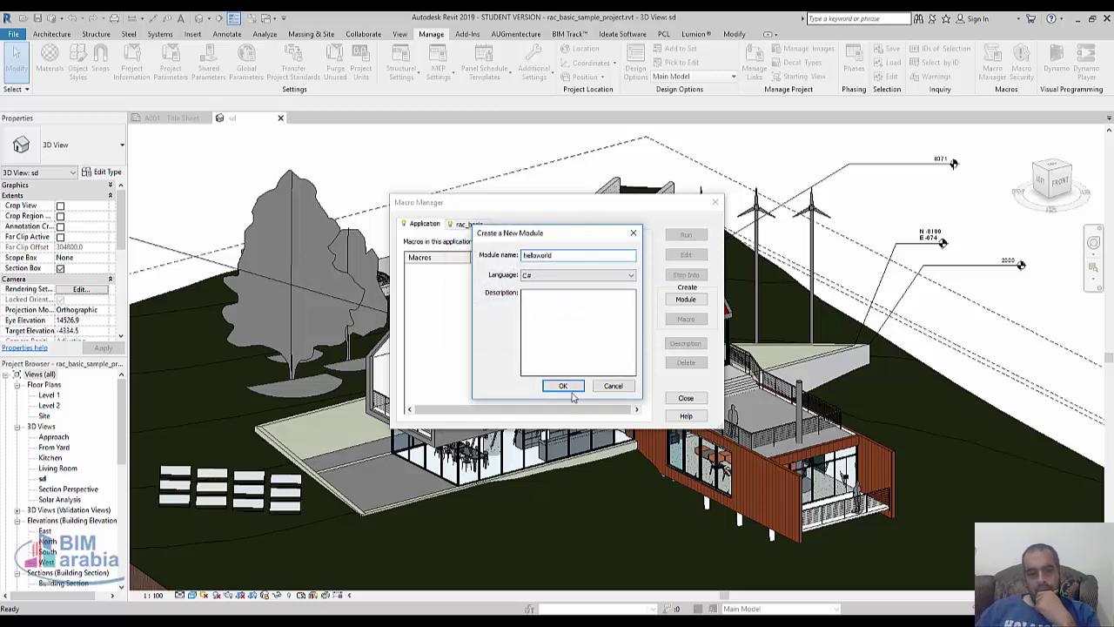
left_click(563, 386)
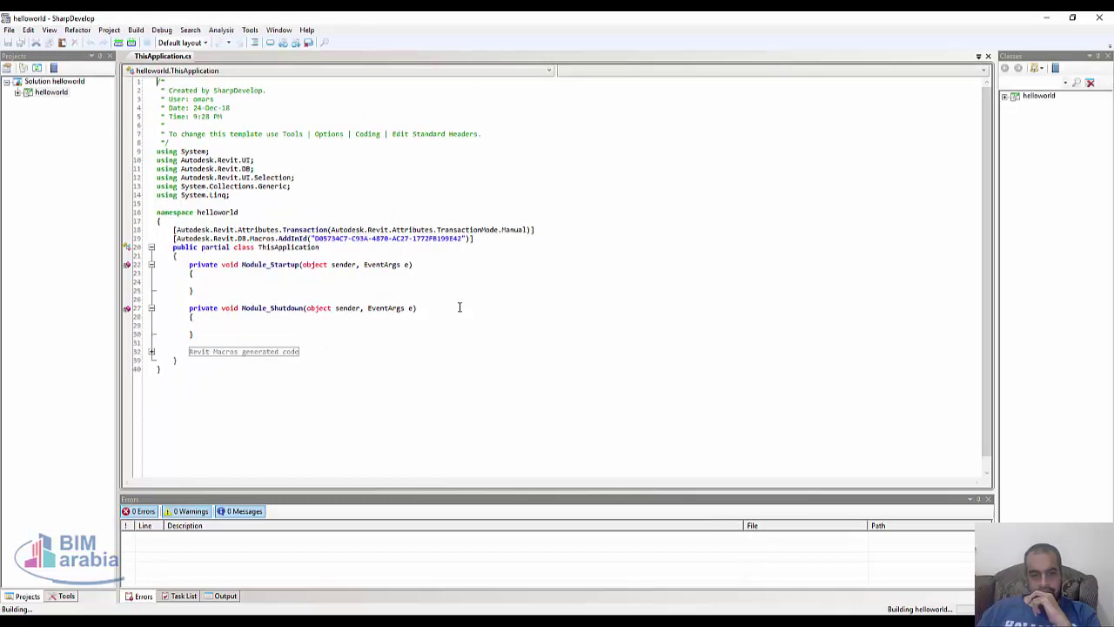
Step: Review the generated ThisApplication.cs: Module_Startup, the header comment and the using directives
left_click(256, 265)
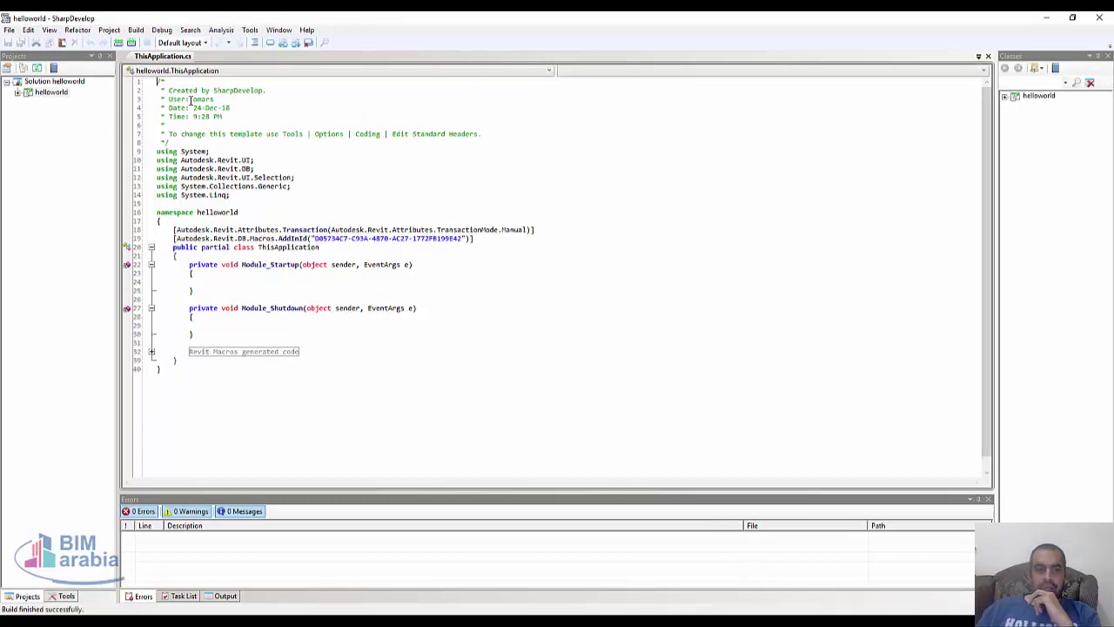
left_click_drag(156, 81, 183, 108)
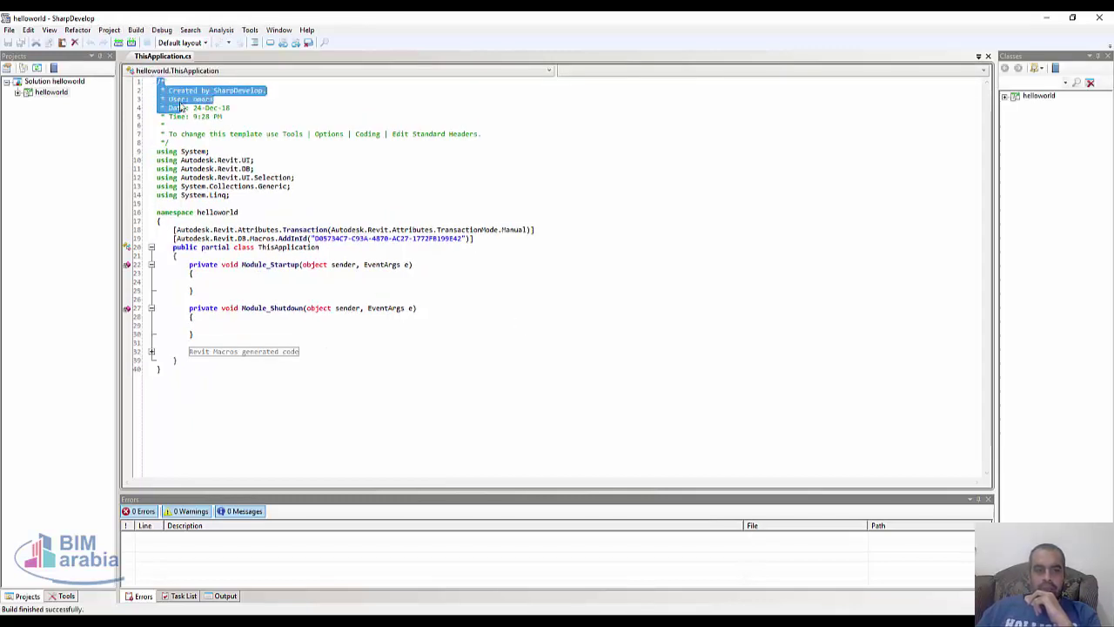
left_click(156, 85)
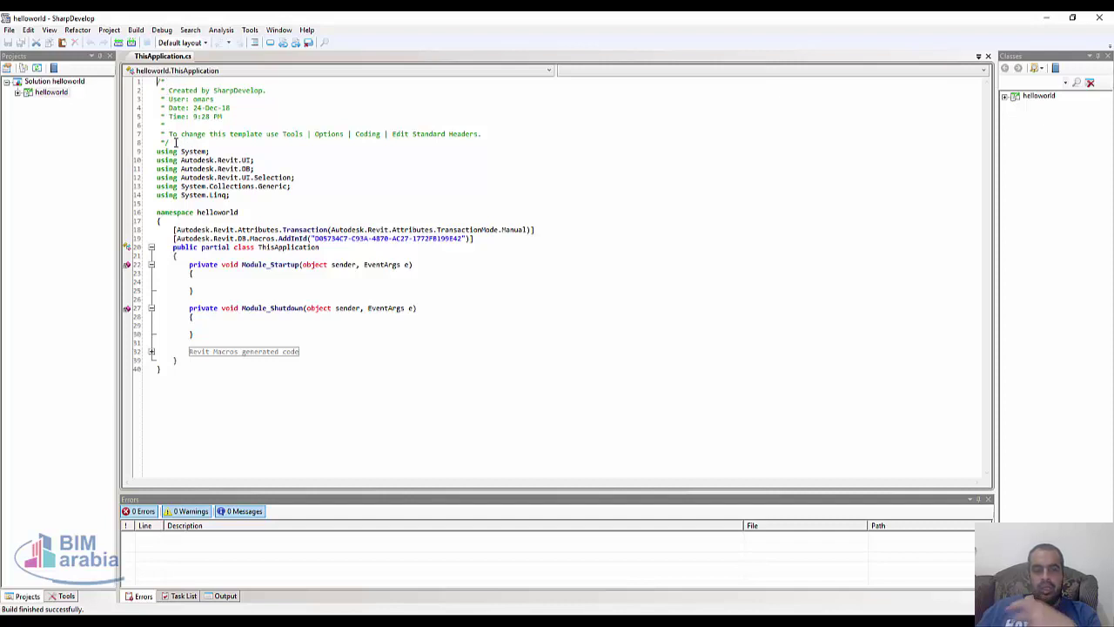
left_click_drag(175, 142, 150, 81)
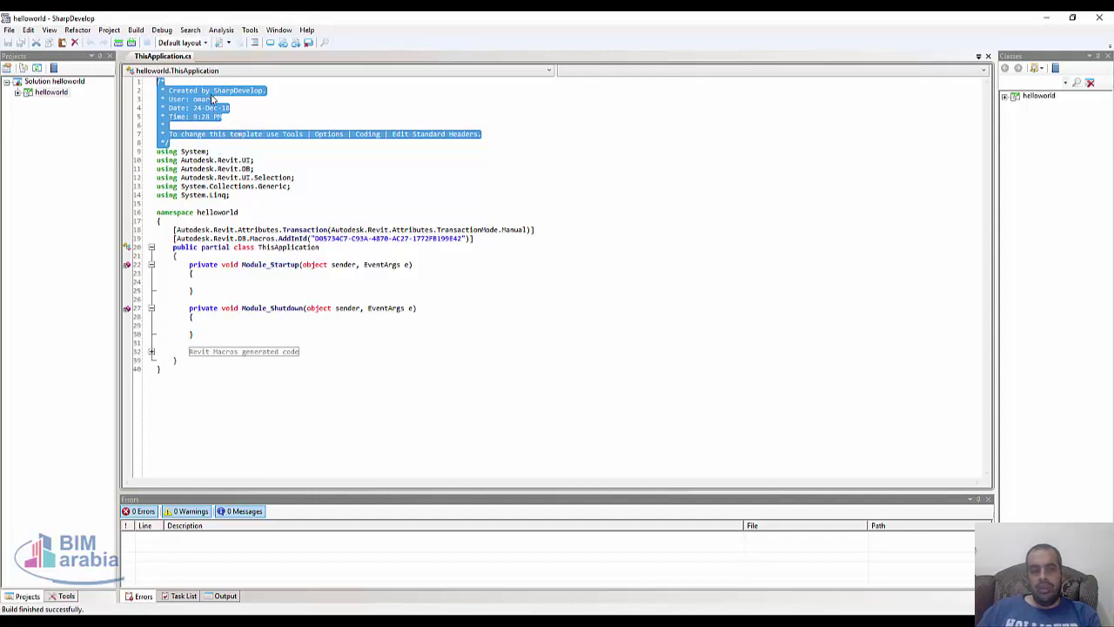
left_click(274, 125)
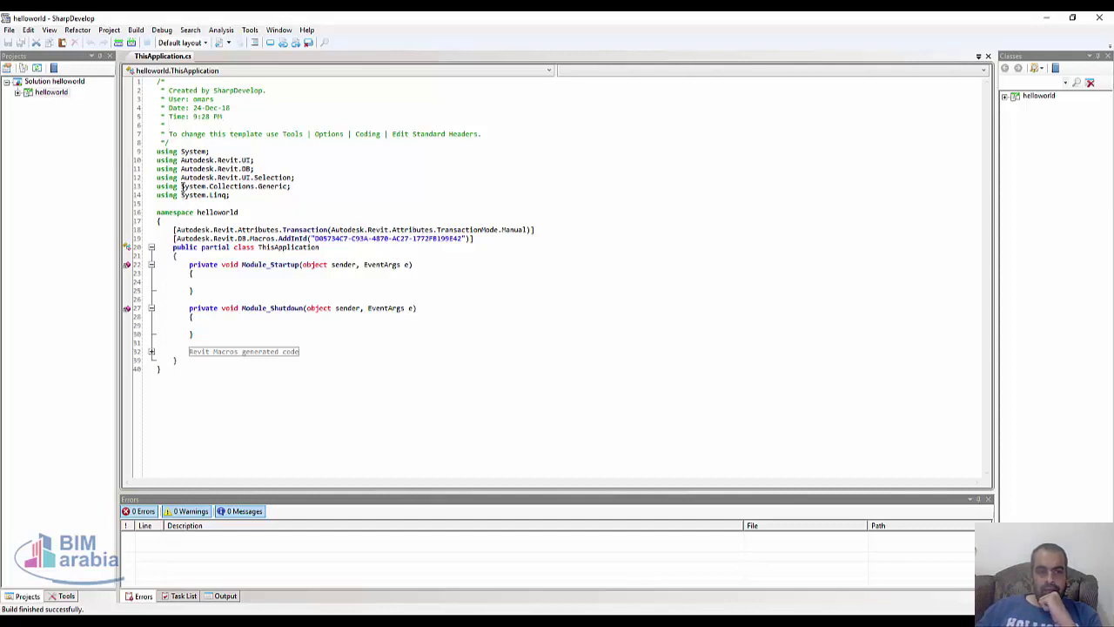
left_click_drag(181, 152, 230, 195)
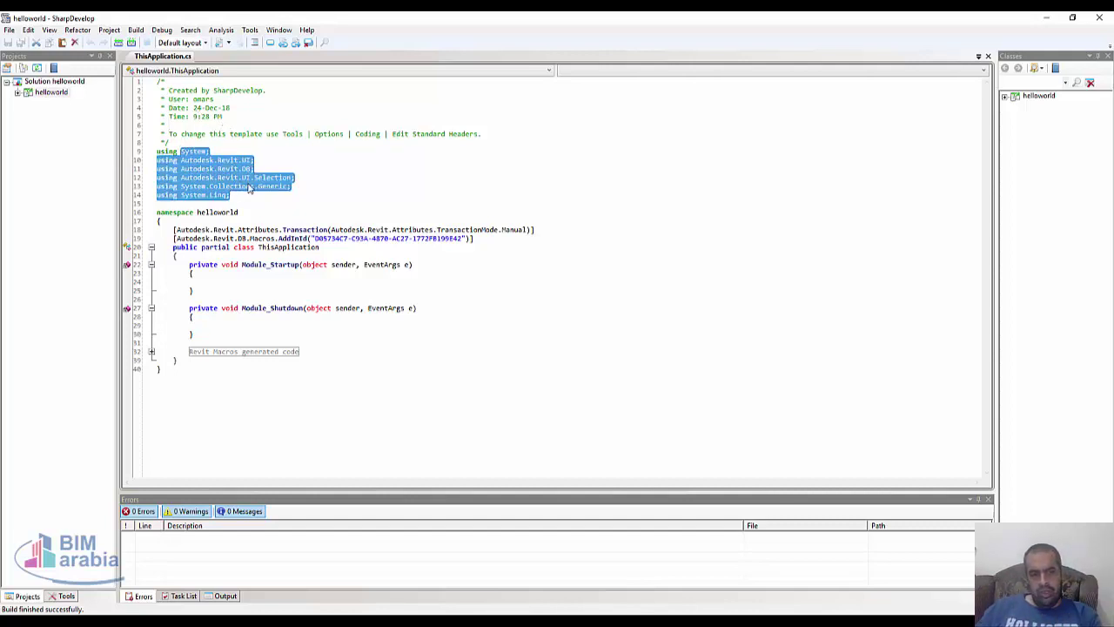
left_click(237, 190)
left_click_drag(230, 195, 132, 149)
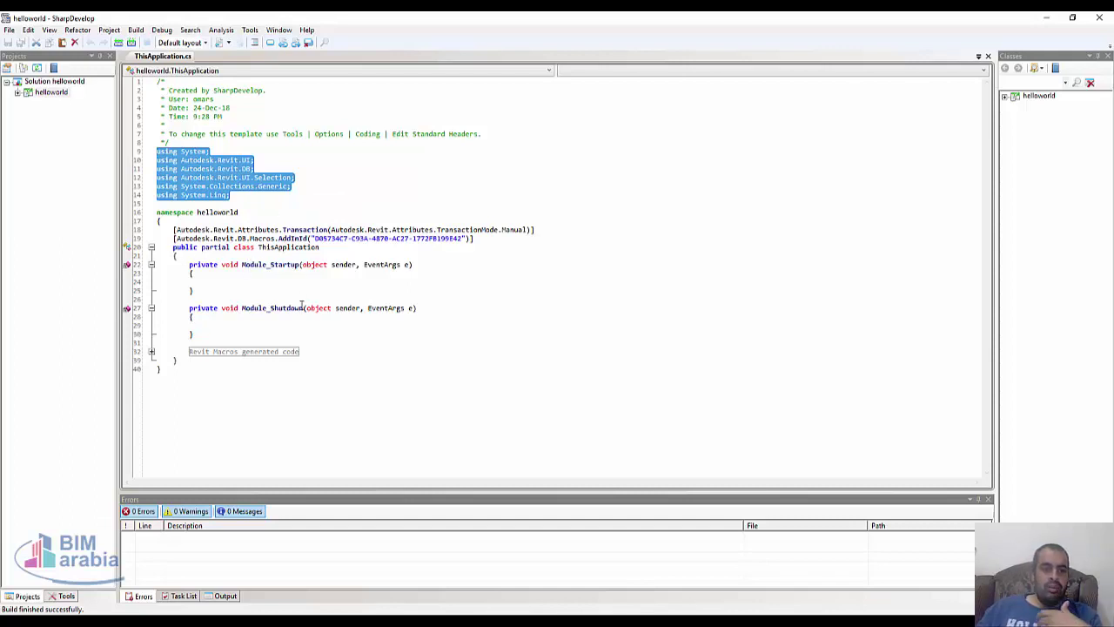
Step: Build the helloworld module and minimize SharpDevelop to return to Revit
left_click(136, 29)
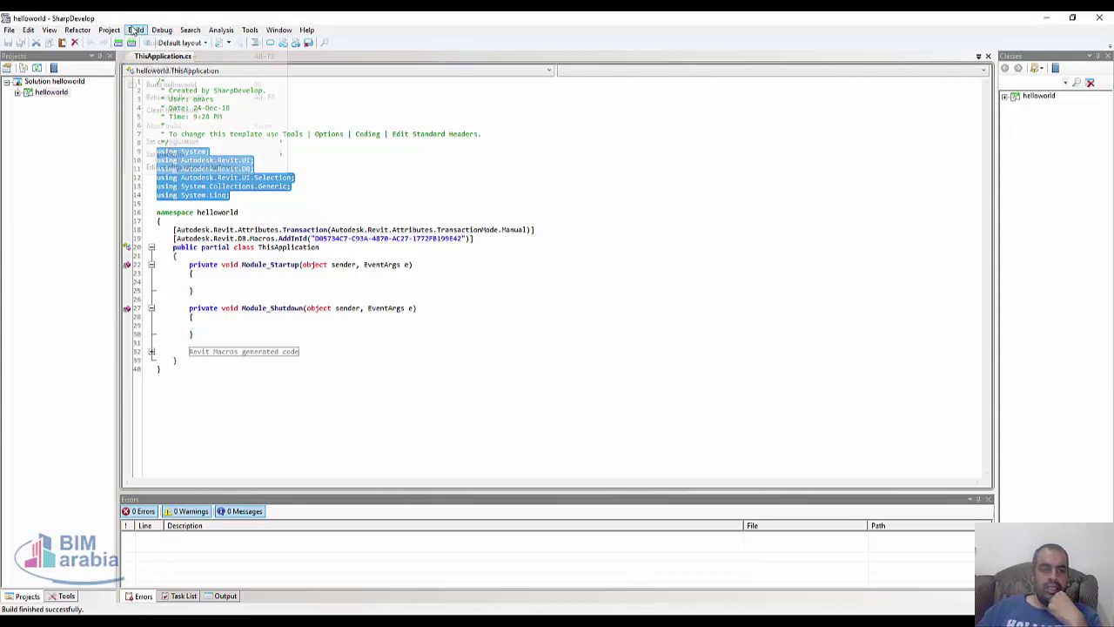
left_click(144, 43)
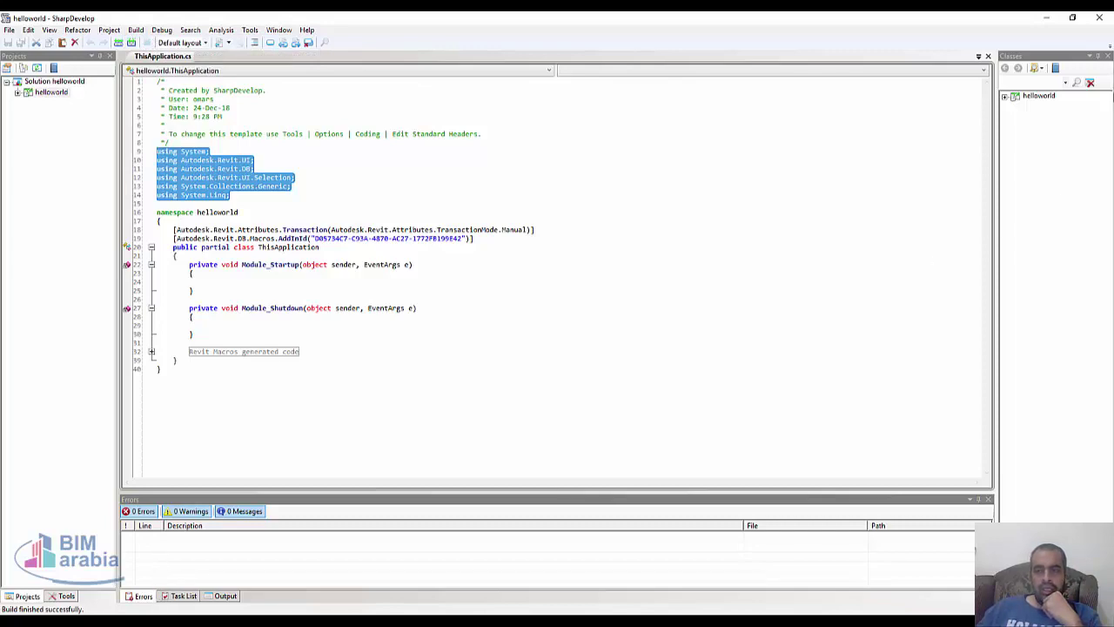
left_click(1099, 17)
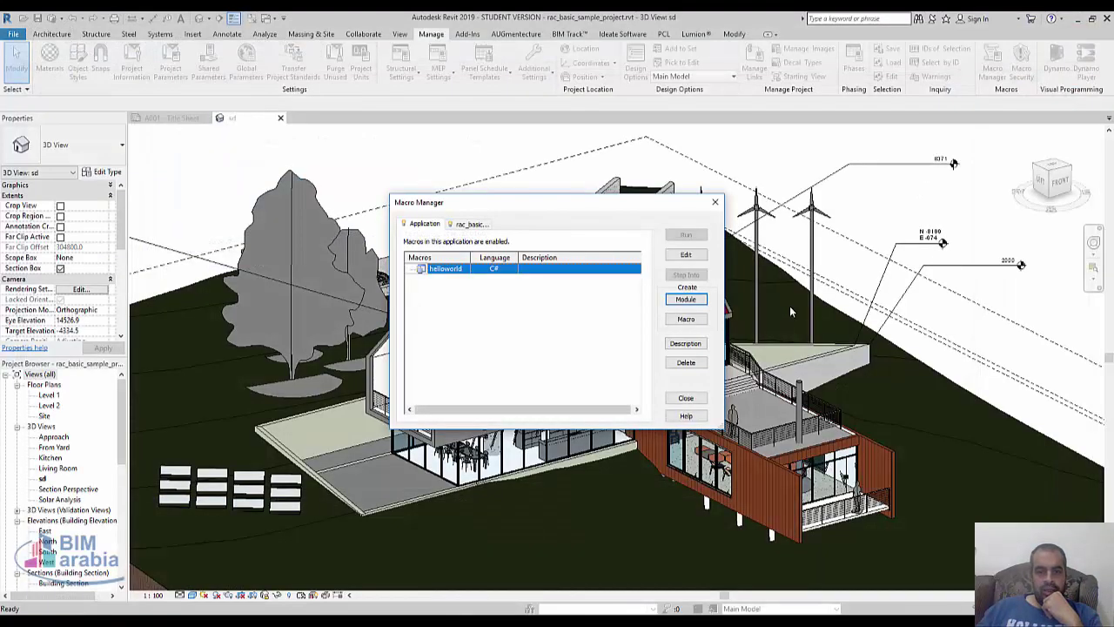
Step: Add a macro named h to the helloworld module
left_click(686, 319)
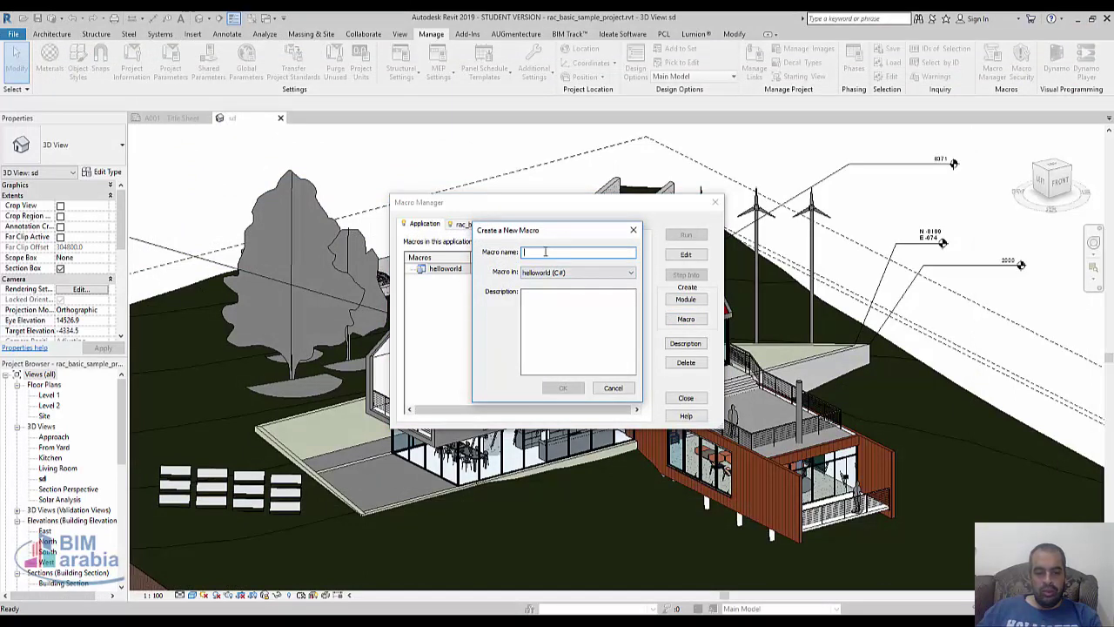
type("a")
left_click(574, 388)
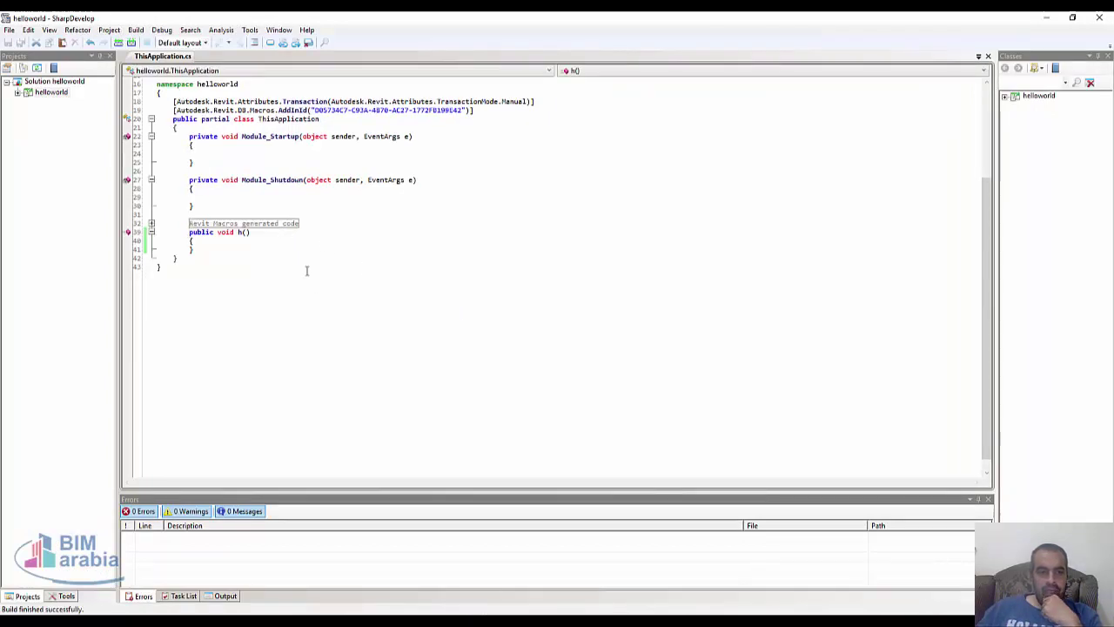
Step: Write a TaskDialog.Show call with 'hi' and 'hello world' inside the h() macro
left_click(215, 245)
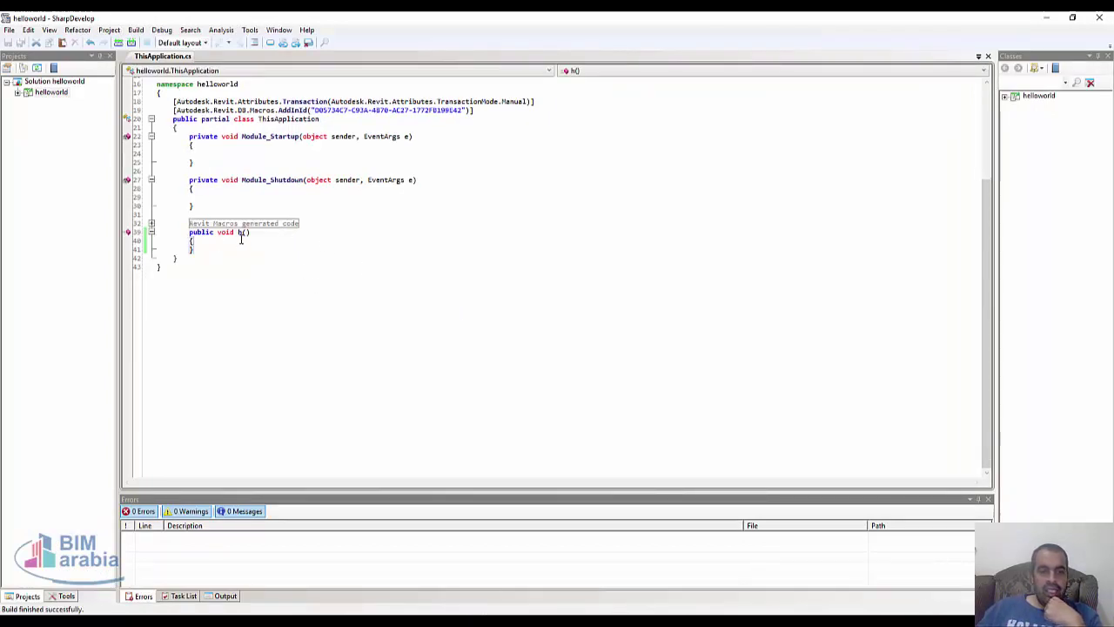
key("Return")
key("Return")
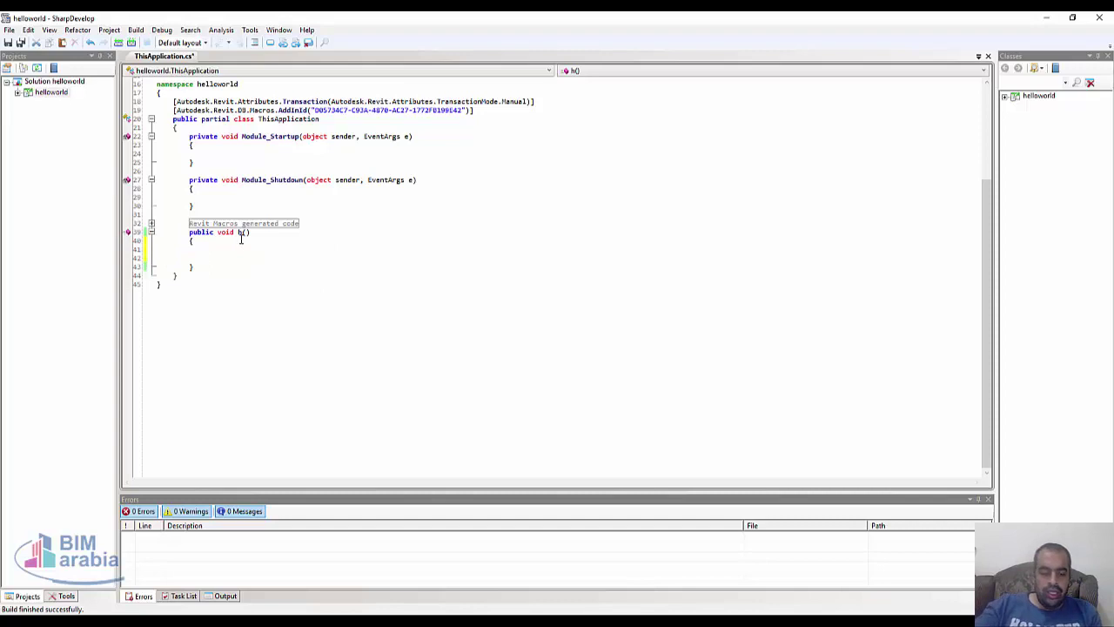
type("tas")
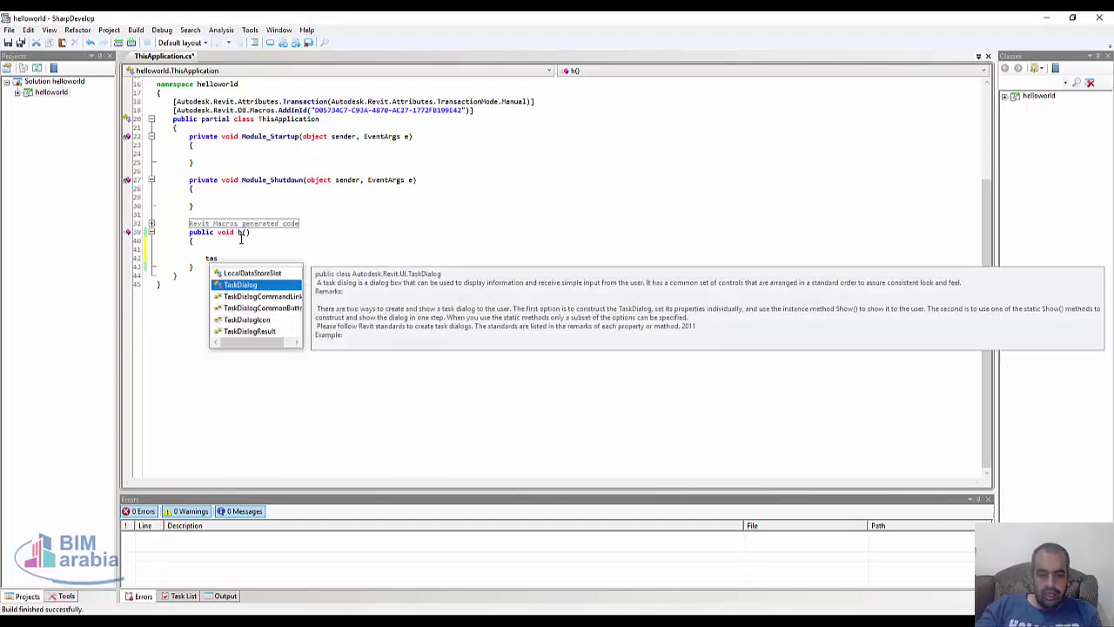
type(".")
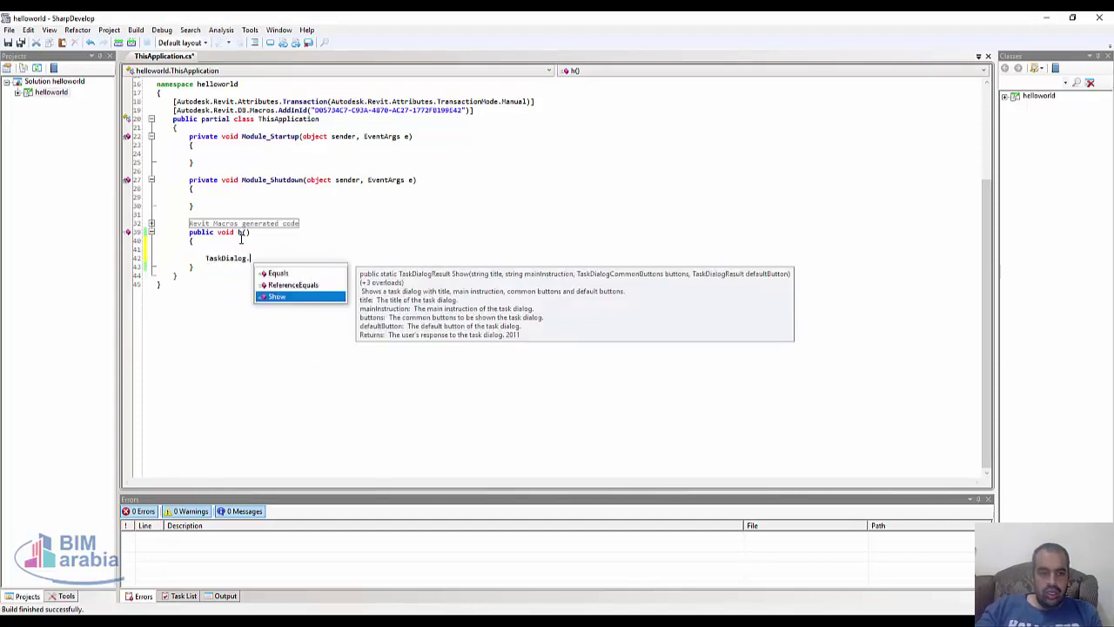
key("Return")
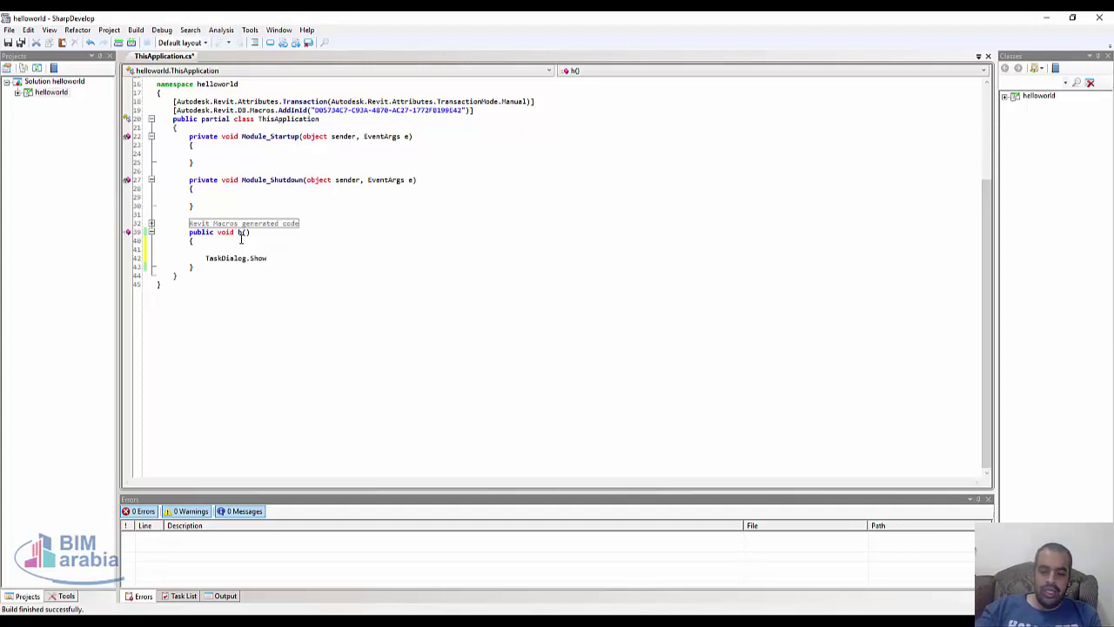
type("()")
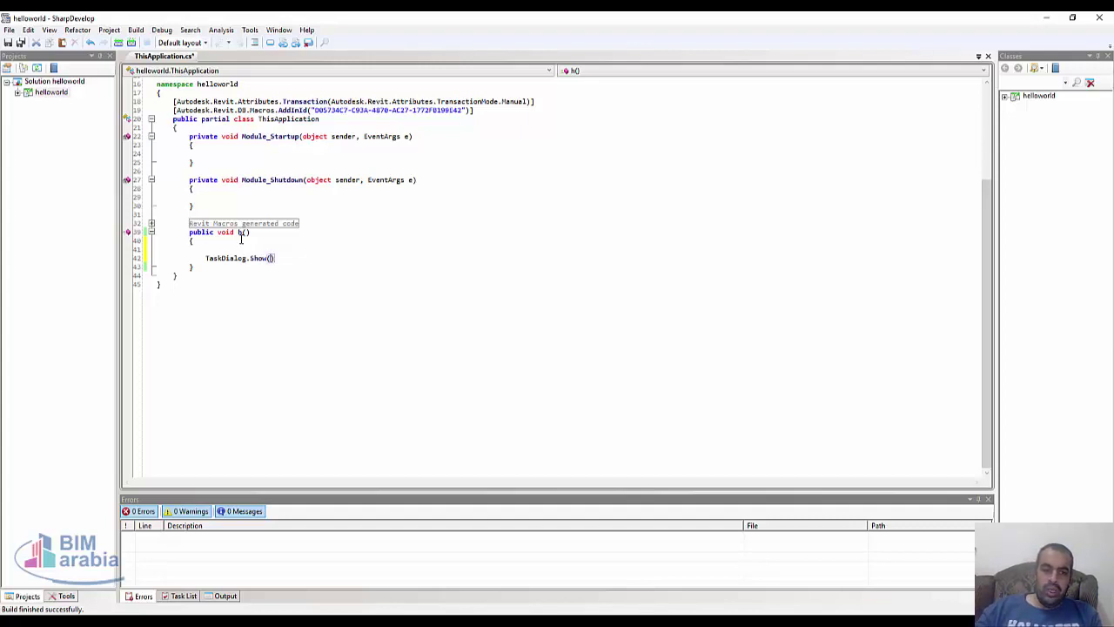
type("\"")
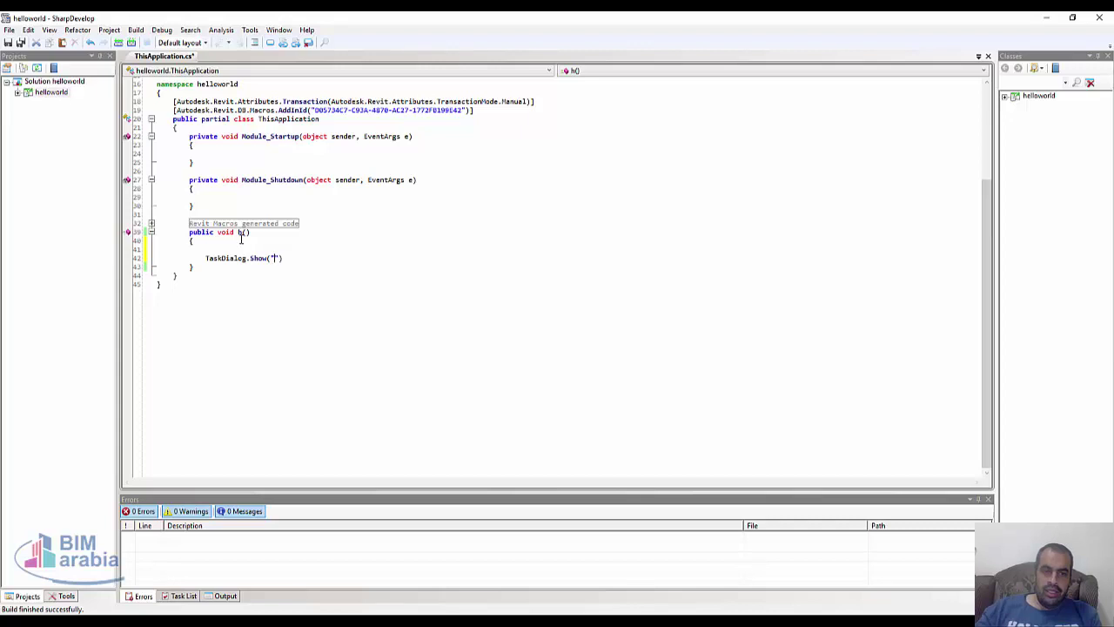
type("hi")
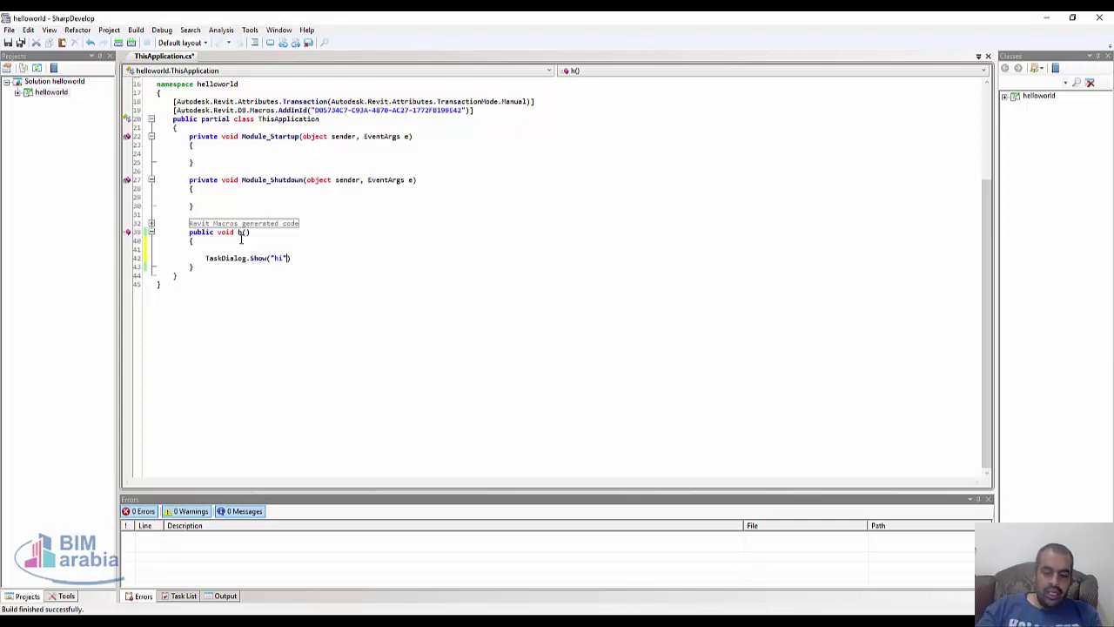
type(",")
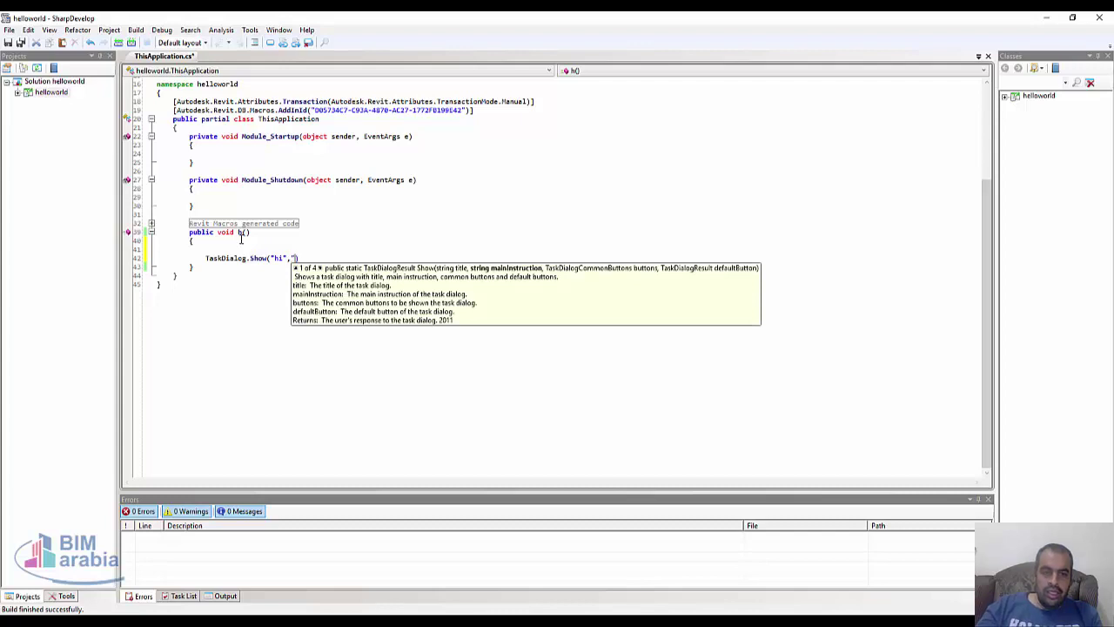
type("hello world \"")
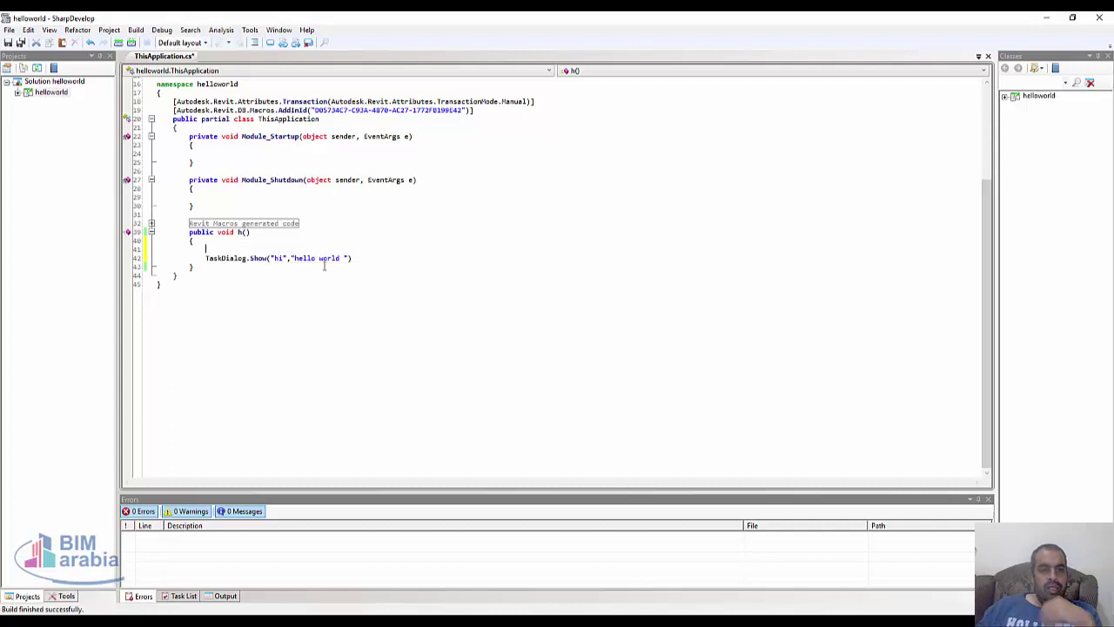
Step: Copy the TaskDialog line into Module_Startup and change its title from 'hi' to 'hello'
left_click_drag(189, 258, 353, 258)
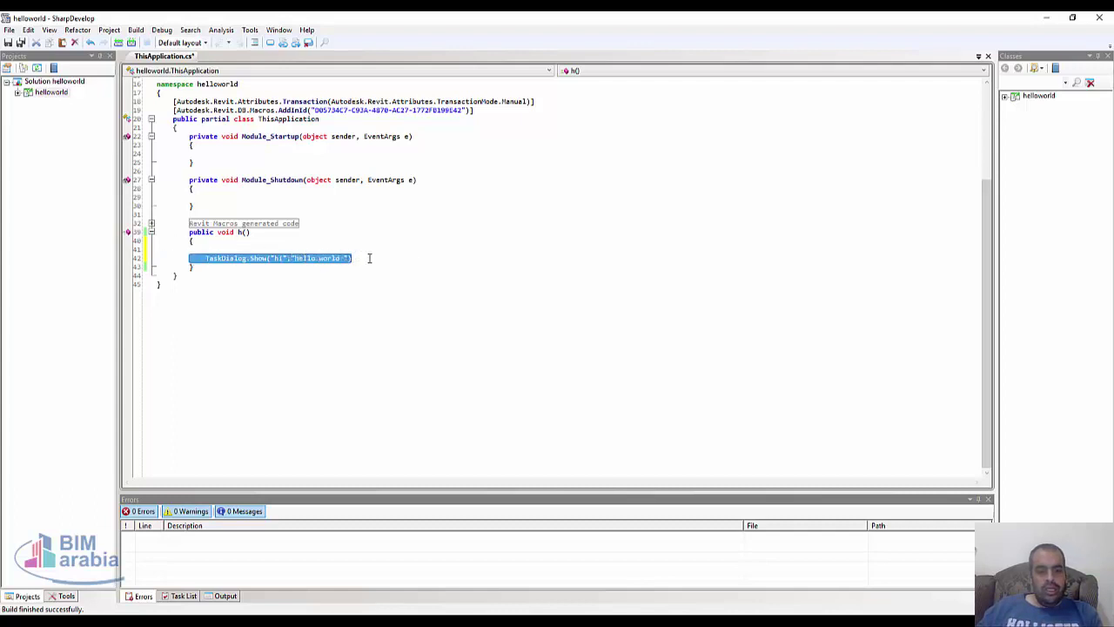
key("ctrl+c")
left_click(287, 154)
key("ctrl+v")
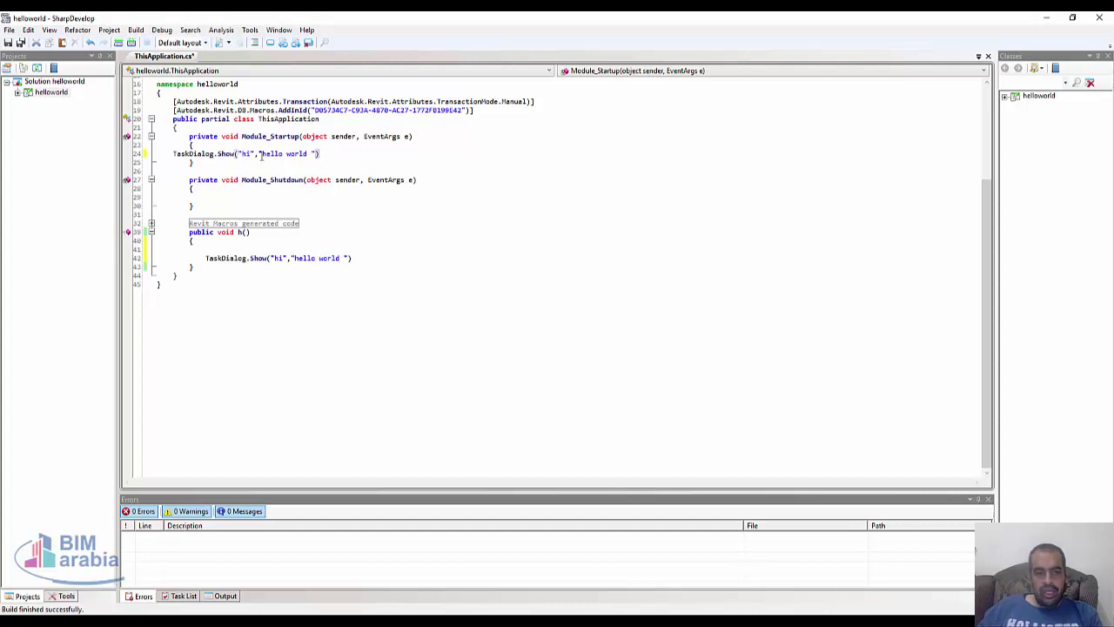
left_click(260, 154)
key("BackSpace")
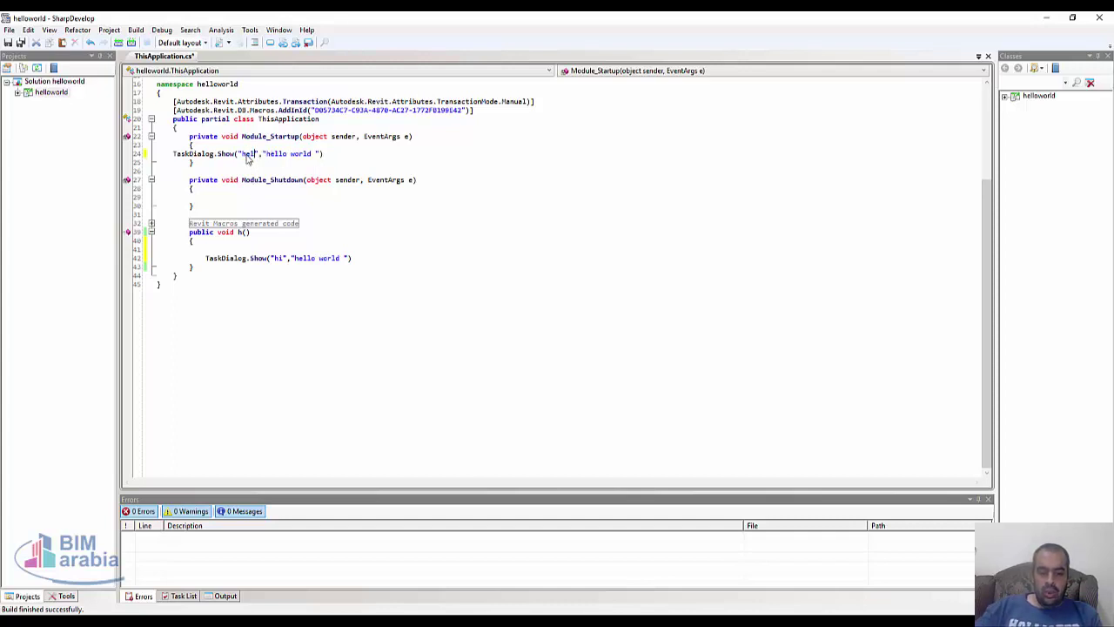
type("ello")
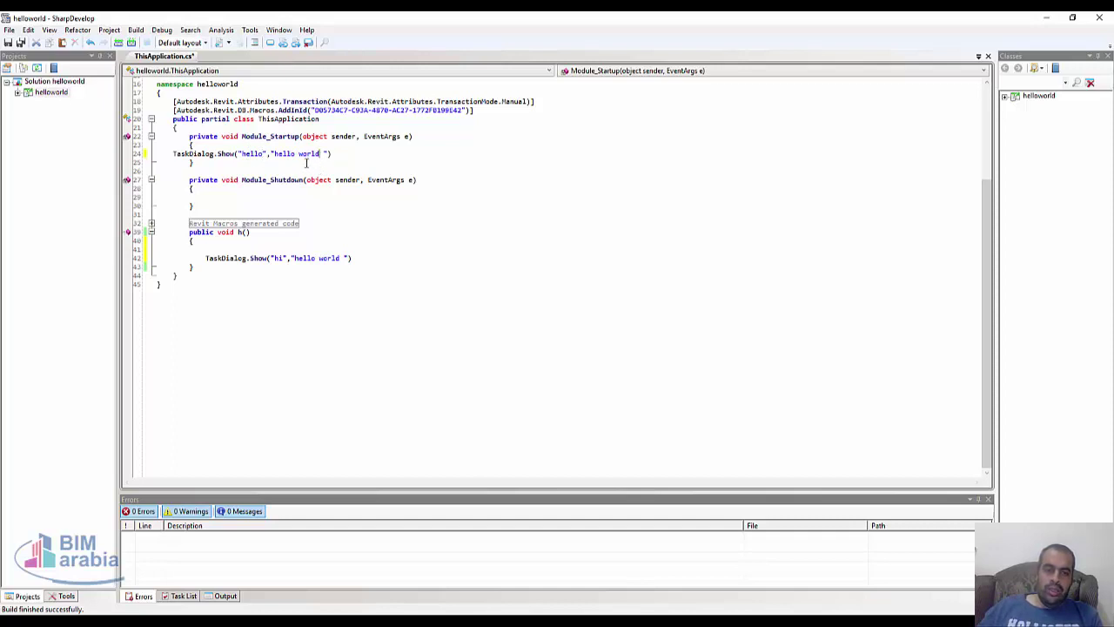
left_click(299, 154)
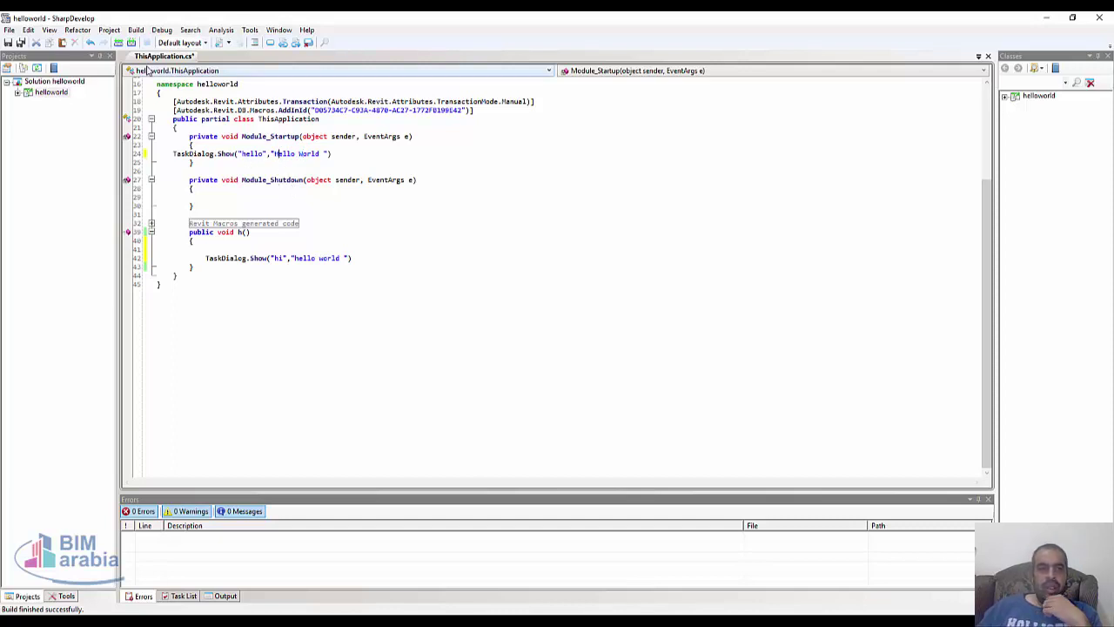
Step: Build helloworld and jump to the first build error on line 24
left_click(135, 30)
left_click(153, 42)
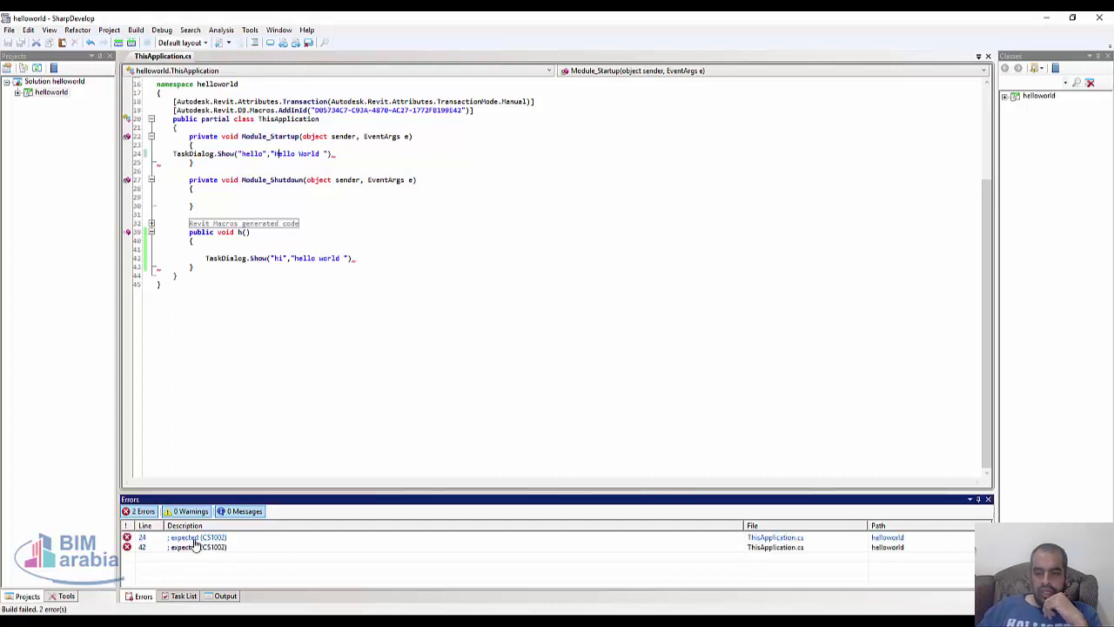
double_click(195, 538)
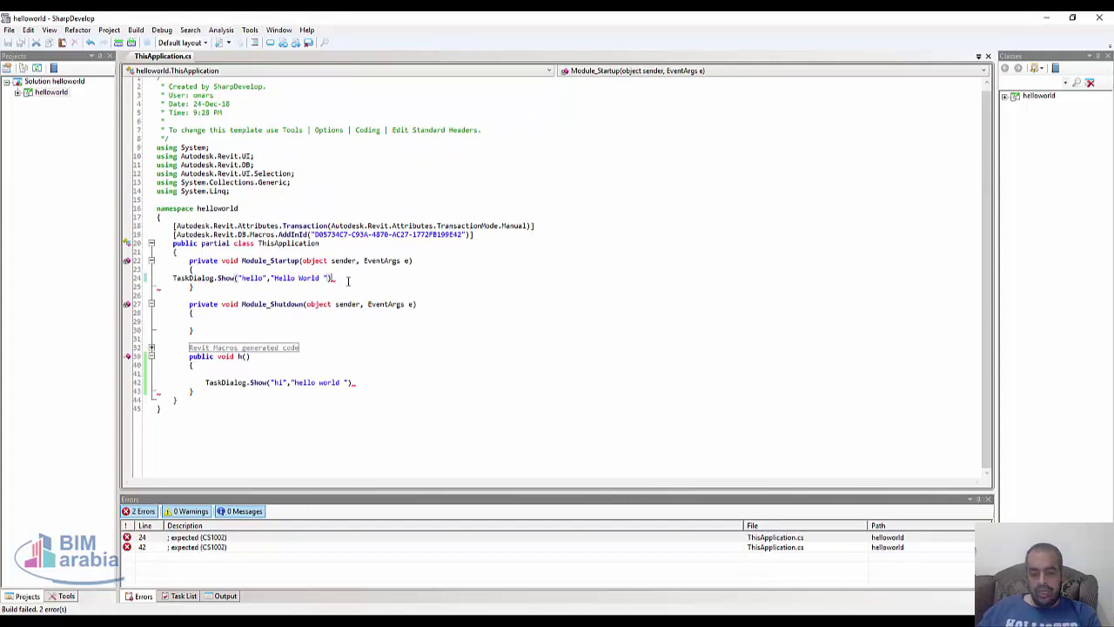
Step: Add semicolons to the TaskDialog lines 24 and 42 and rebuild with 0 errors
type(";")
left_click(360, 384)
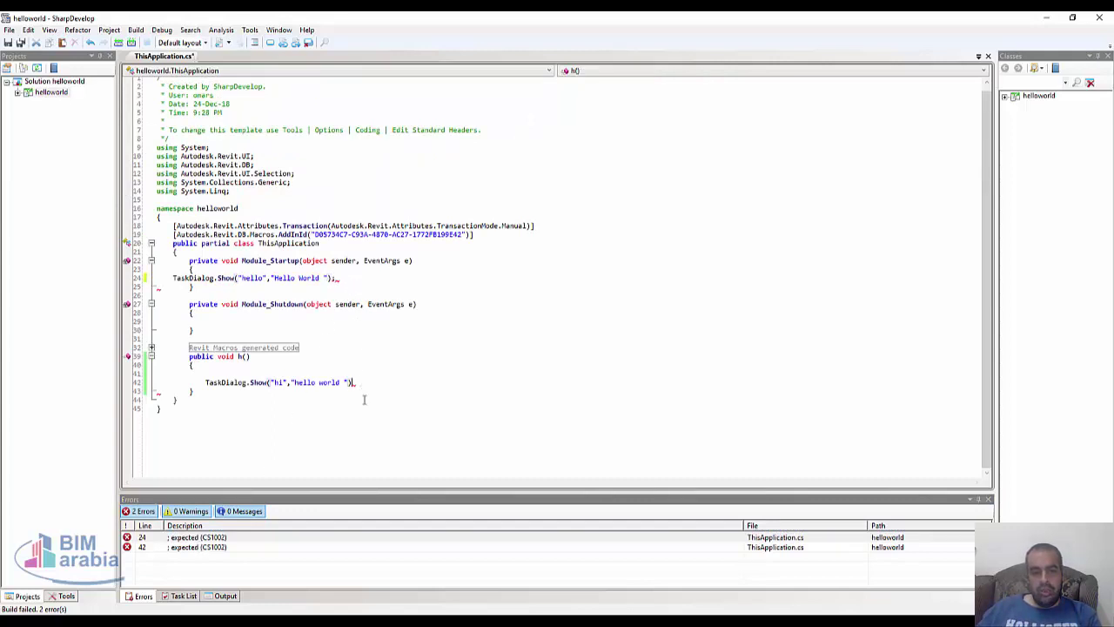
type(";")
left_click(395, 337)
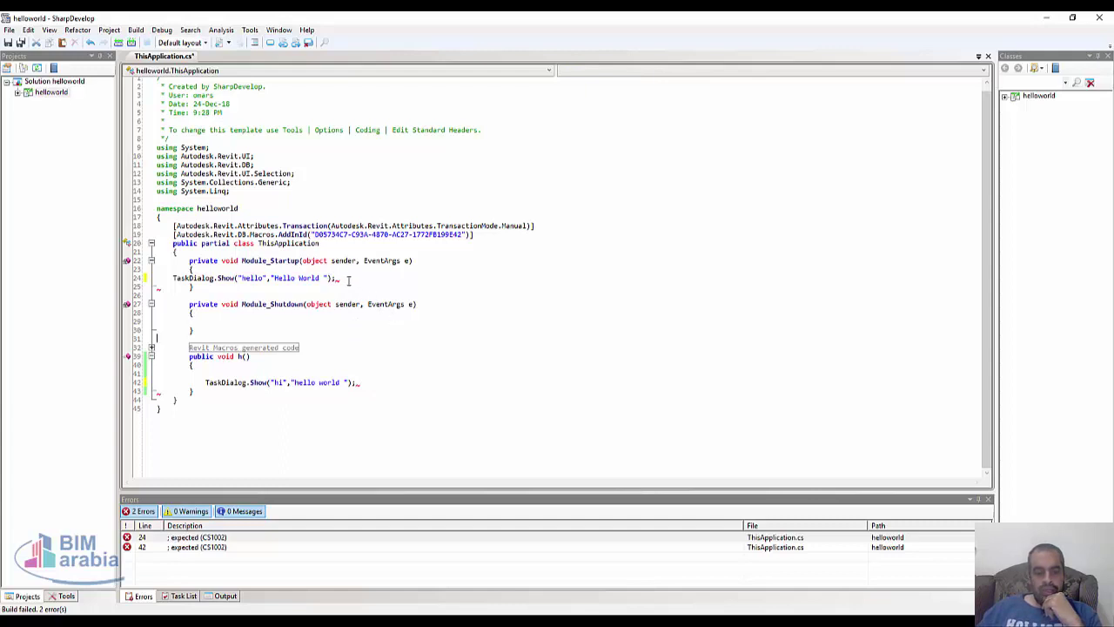
left_click(156, 31)
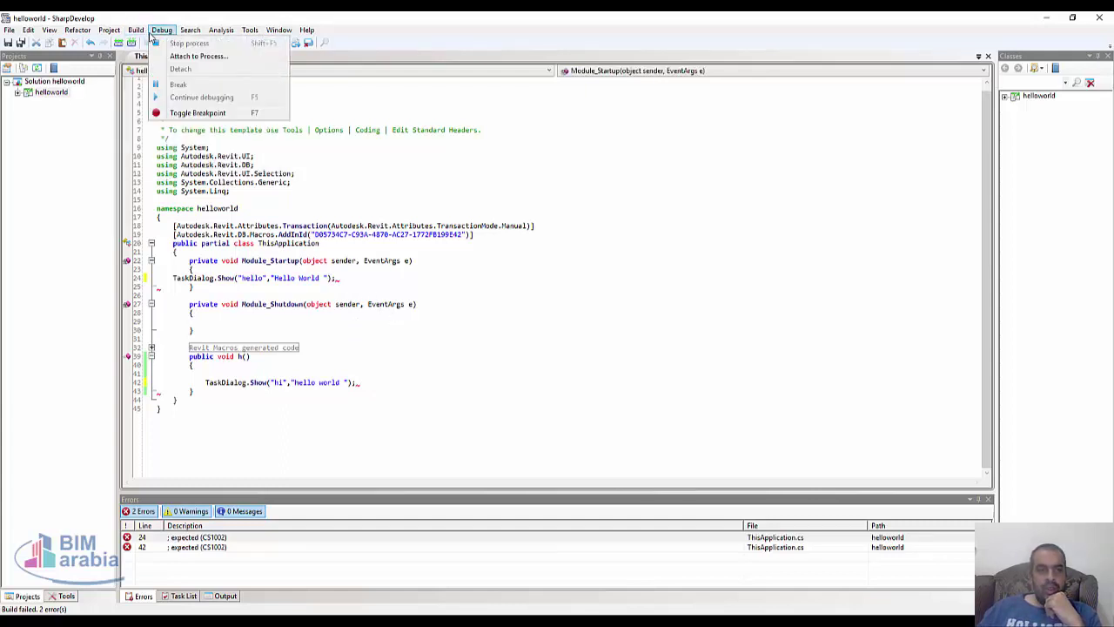
left_click(145, 43)
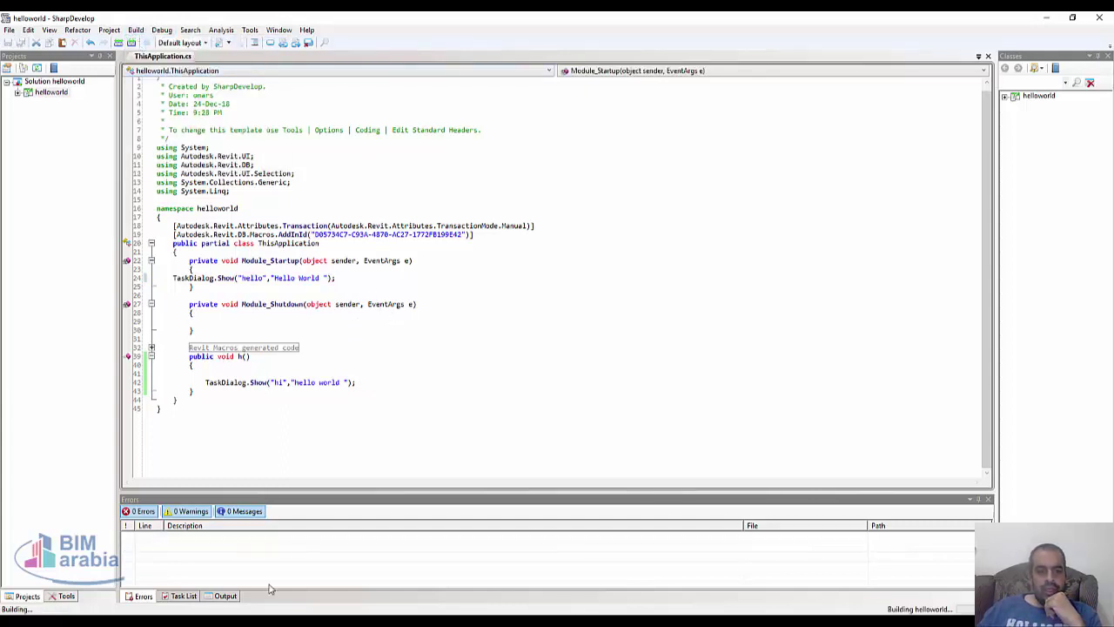
Step: Return to Revit, dismiss the startup 'Hello World' message, and select macro h under helloworld
left_click(1047, 17)
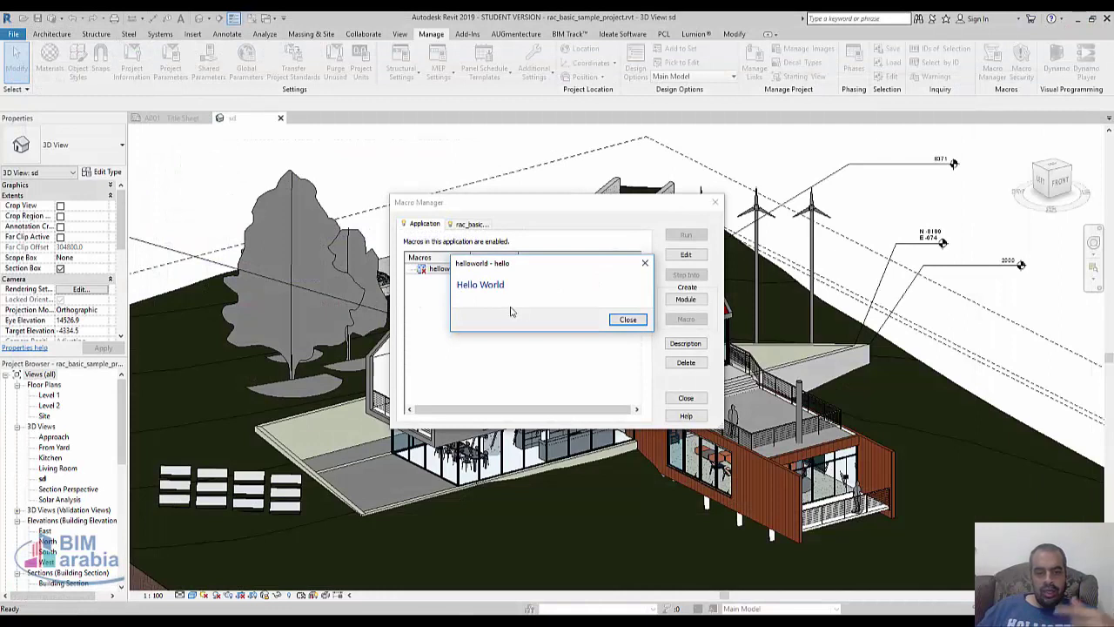
left_click(623, 319)
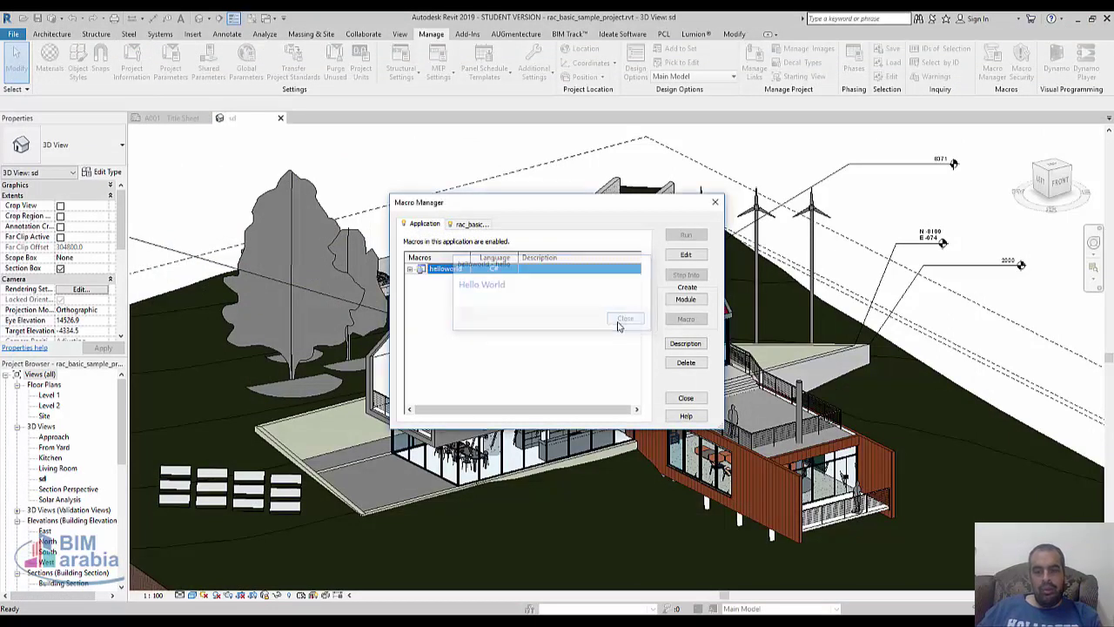
left_click(410, 269)
left_click(439, 279)
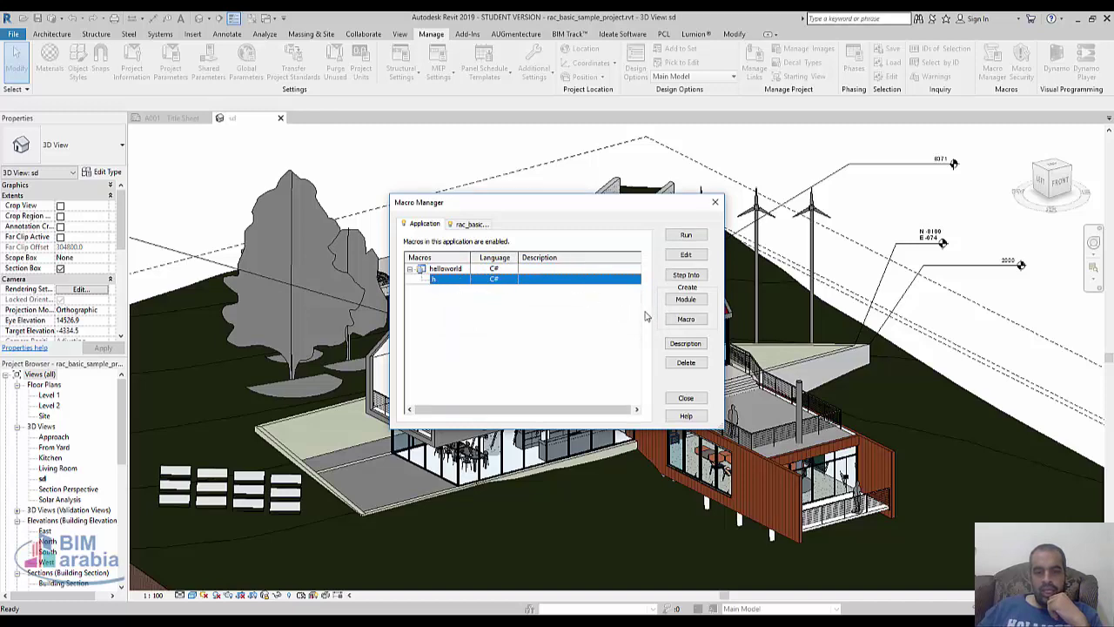
Step: Run macro h, dismiss its hello world message, and reopen its code for editing
left_click(686, 235)
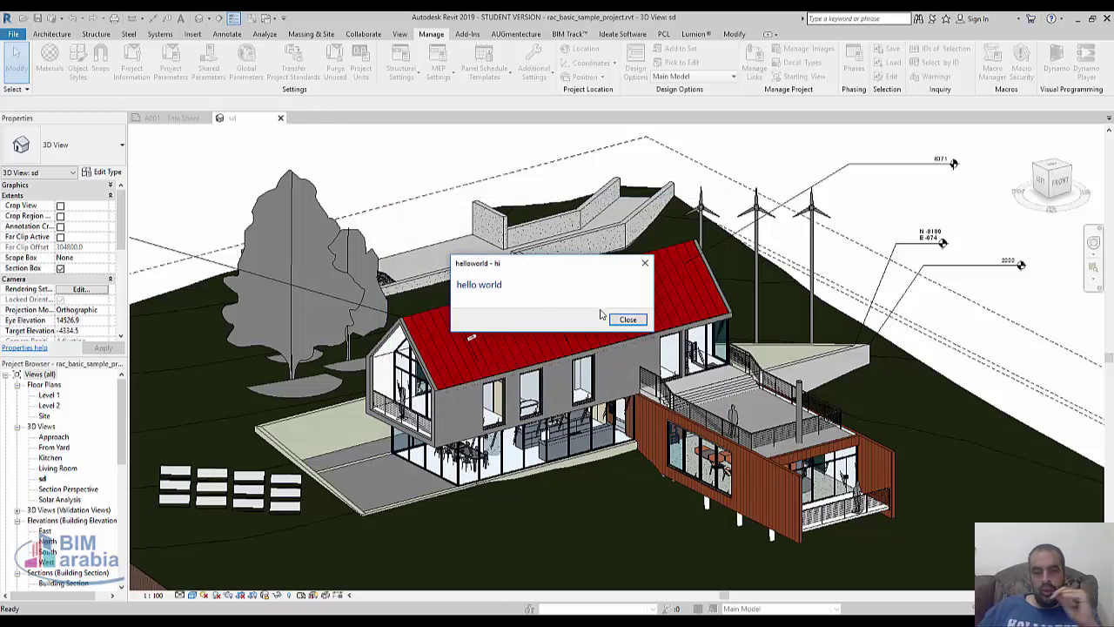
left_click(625, 319)
left_click(995, 68)
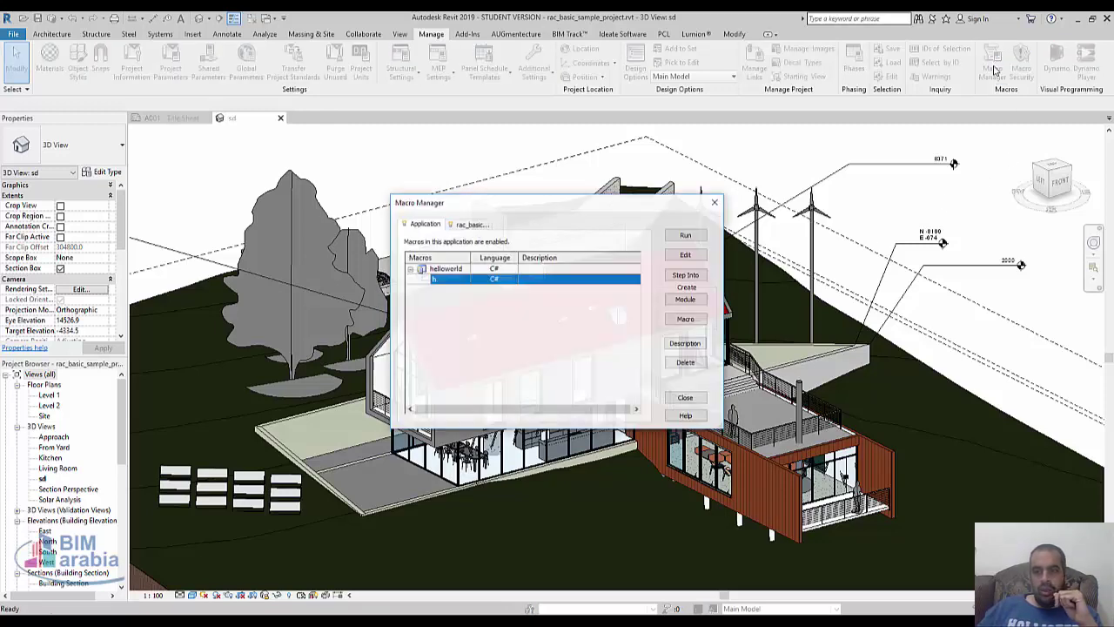
left_click(686, 255)
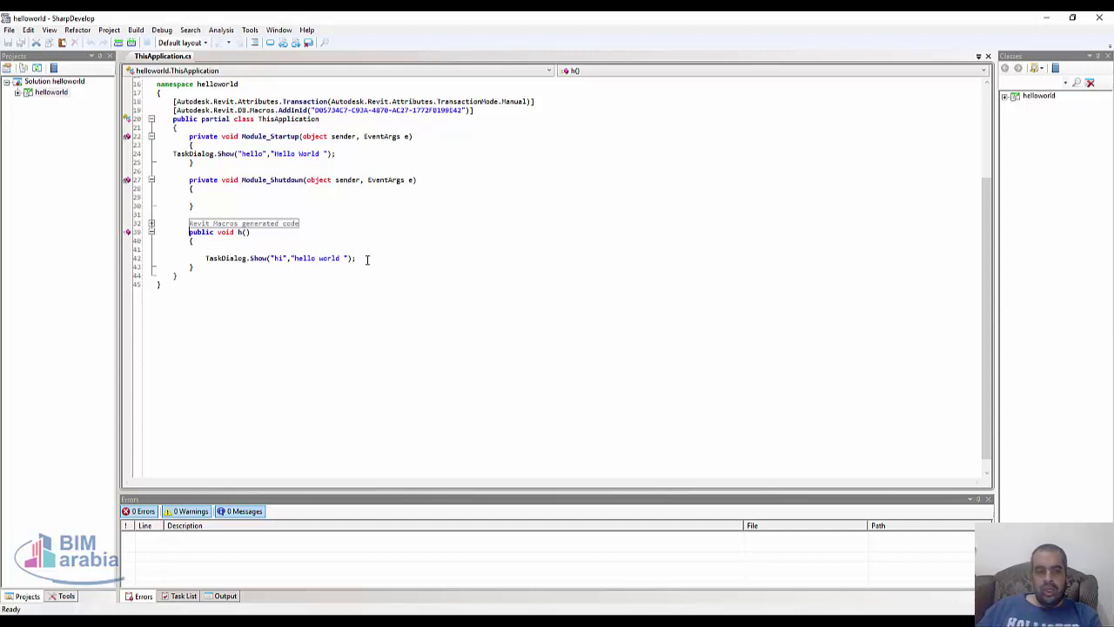
Step: After reviewing the TaskDialog code, expand the helloworld project to show References, Properties and ThisApplication.cs
left_click_drag(360, 258, 310, 246)
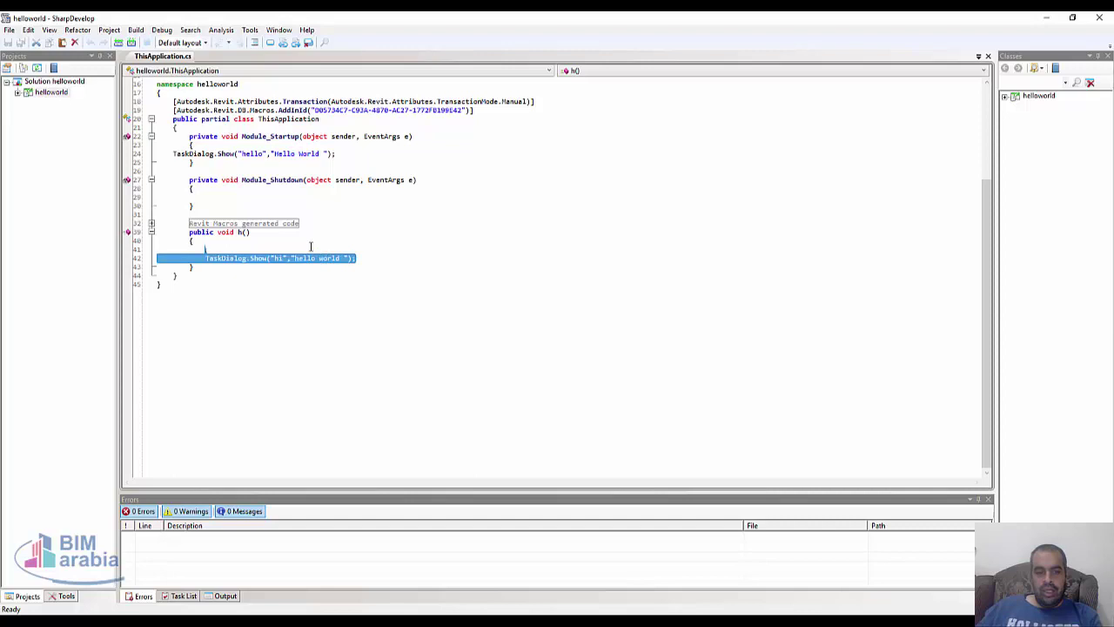
left_click(272, 180)
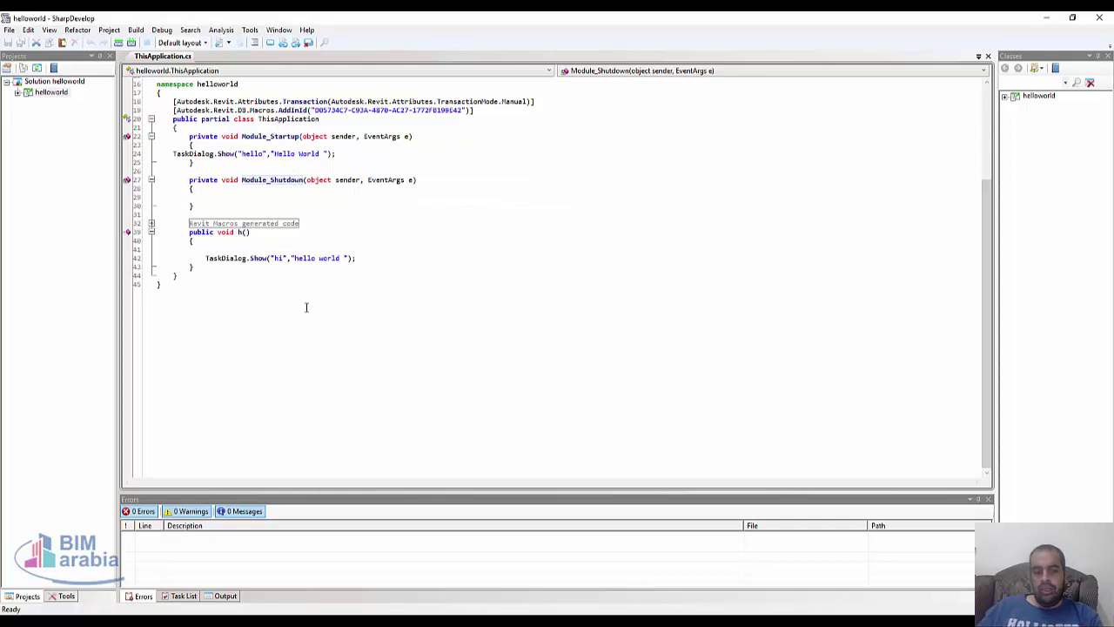
left_click(18, 91)
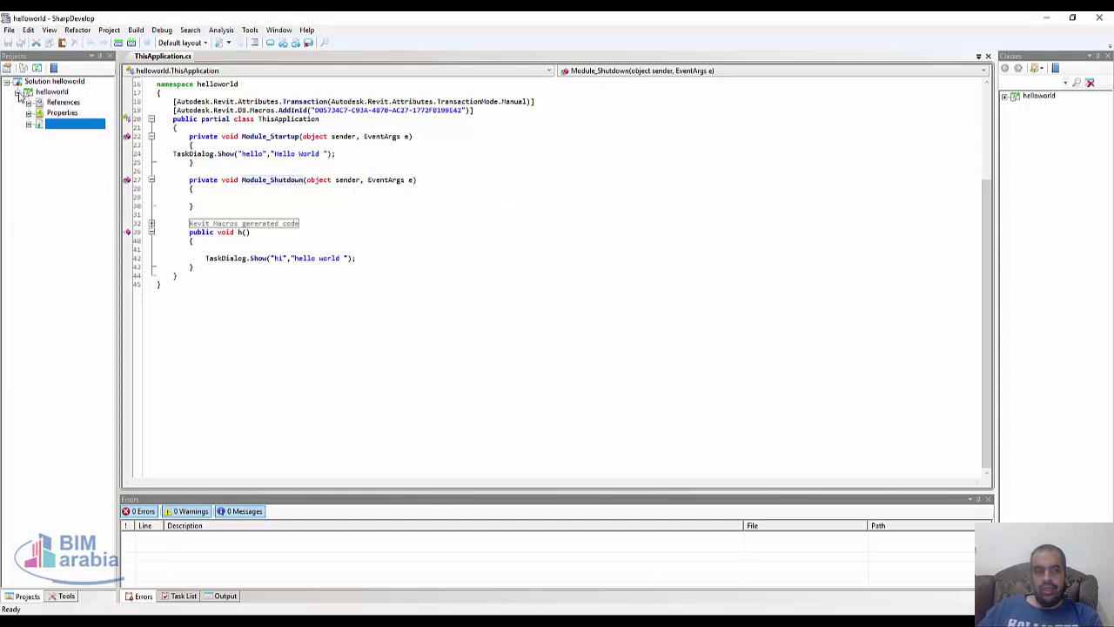